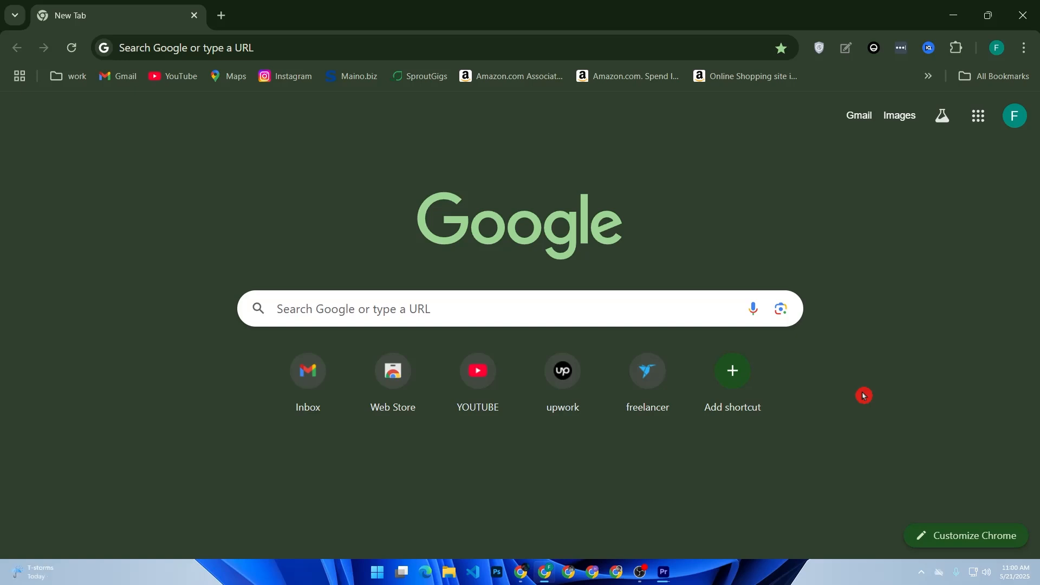
Go to paypal.com in Chrome to load PayPal's US home page.
left_click(553, 322)
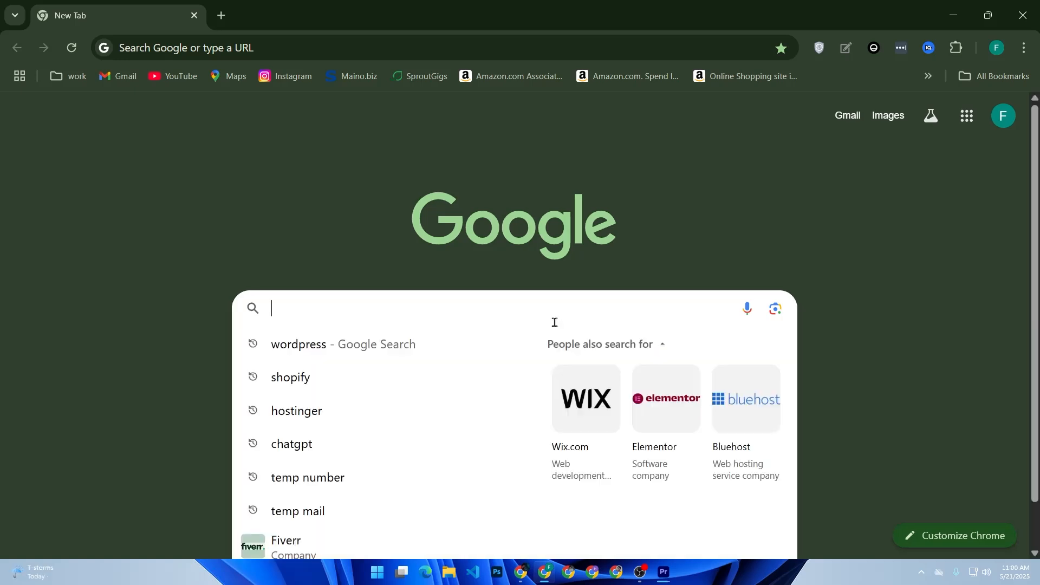
type("payp")
key("BackSpace")
type("y")
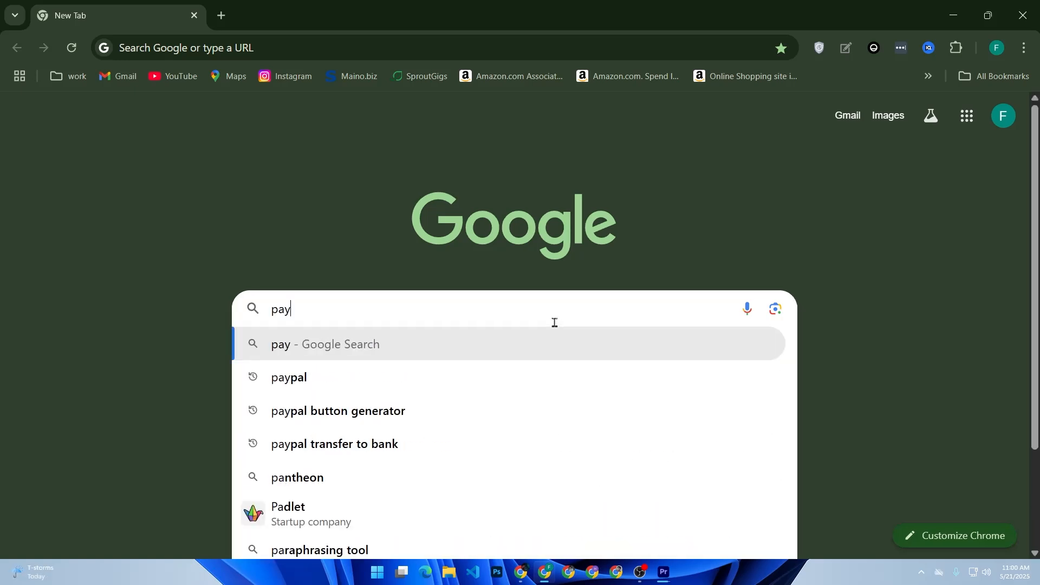
type("pal.com")
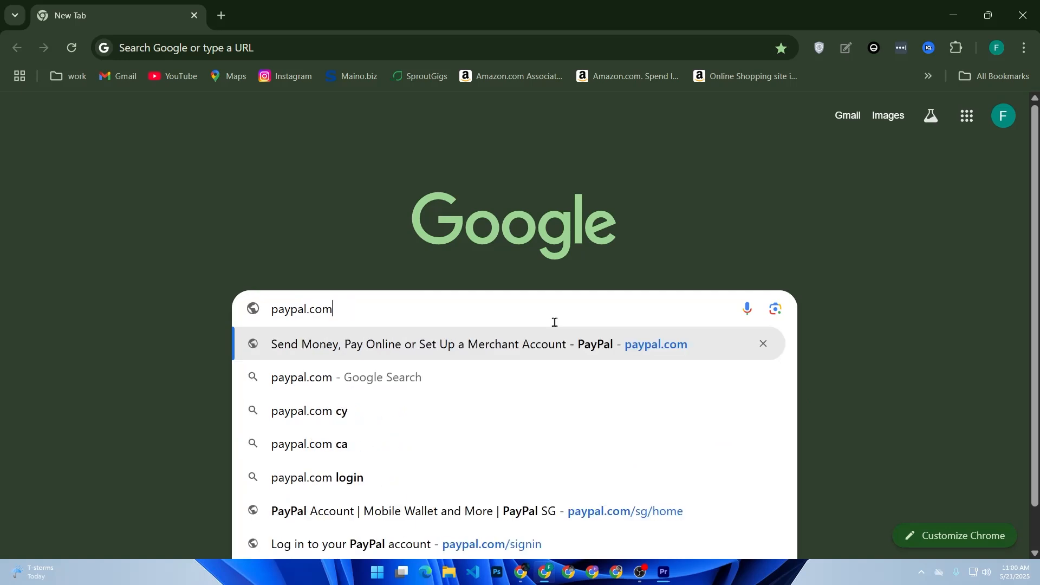
key("Return")
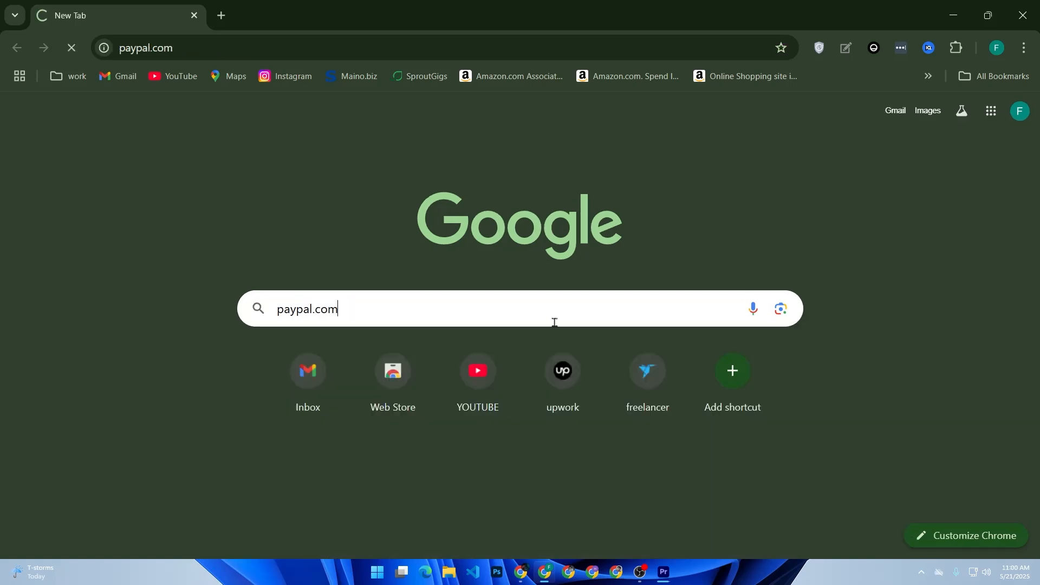
left_click(555, 325)
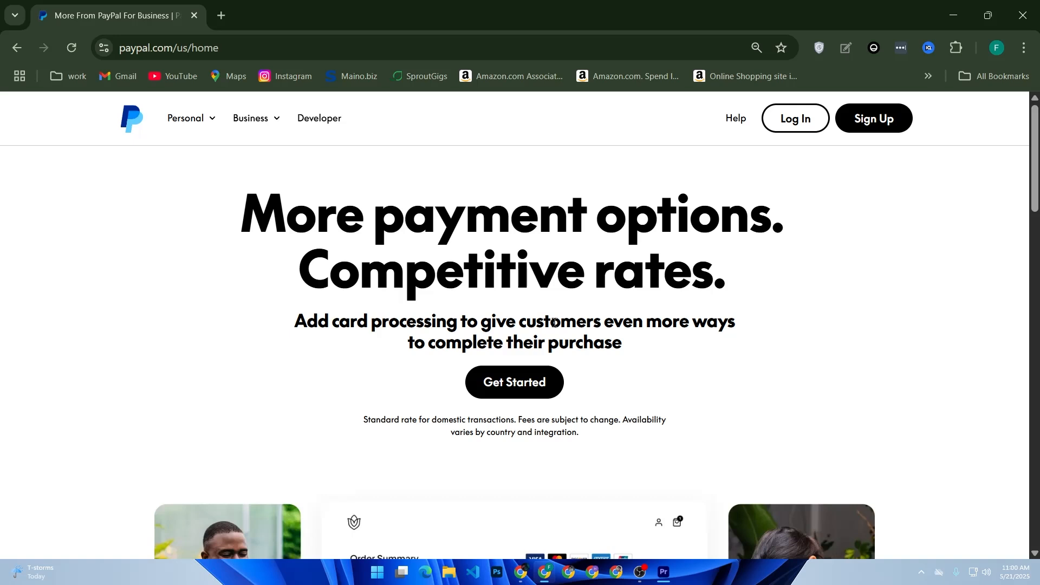
Log in to the PayPal business account with the saved login and Windows PIN.
left_click(778, 119)
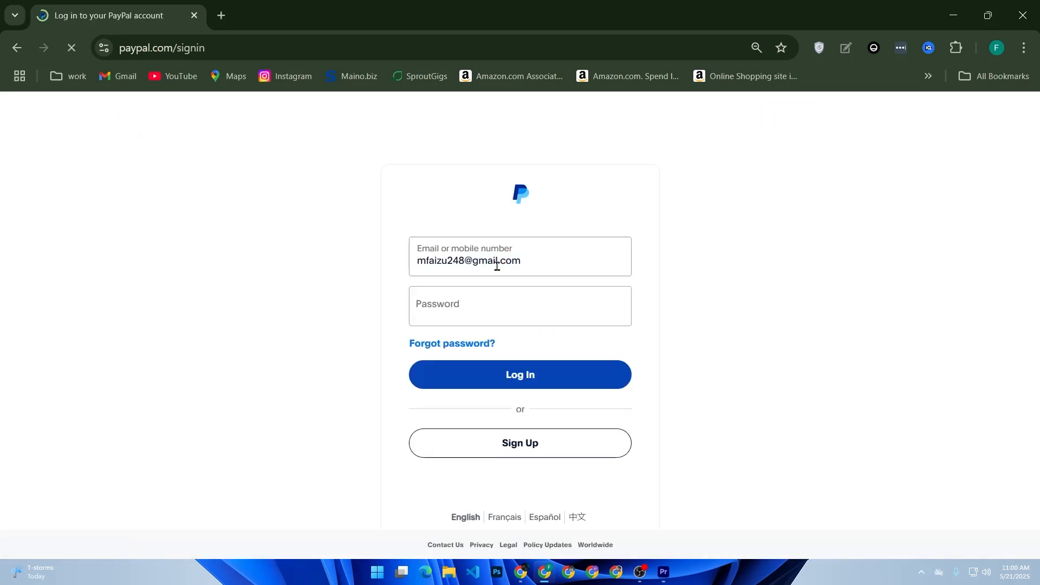
left_click(480, 308)
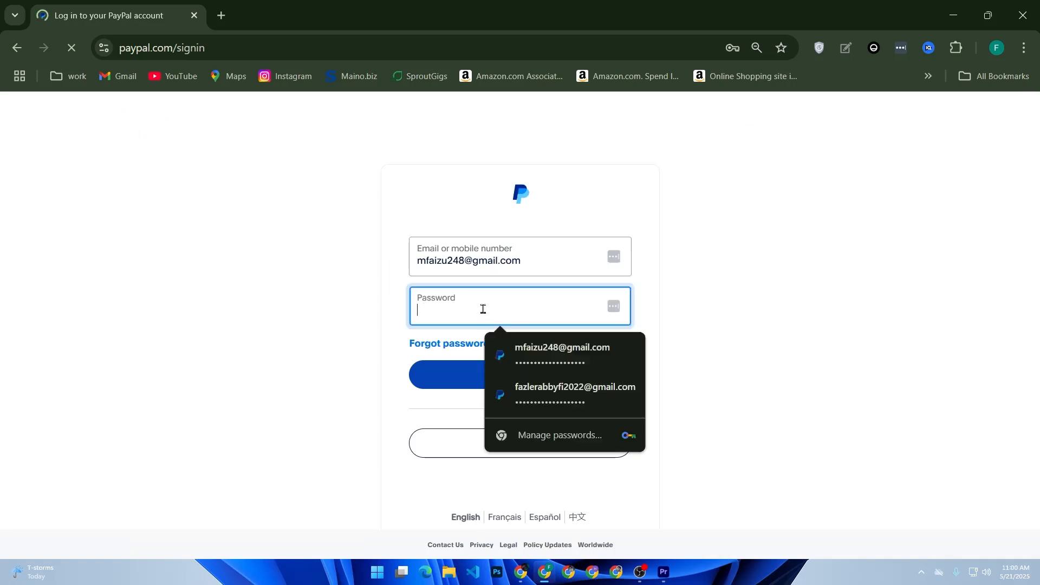
left_click(539, 357)
type("111111")
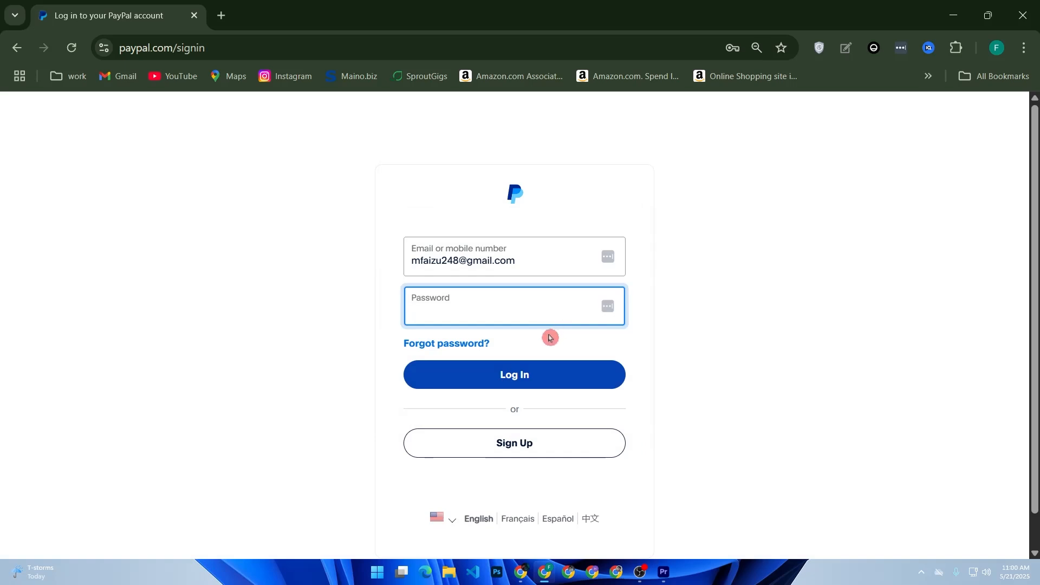
left_click(515, 316)
left_click(521, 355)
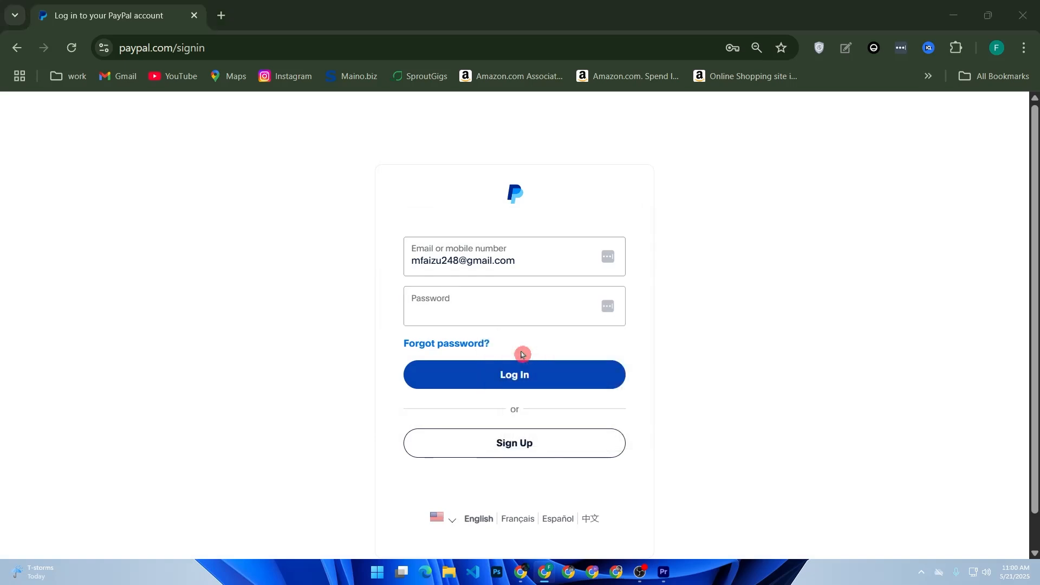
type("111111")
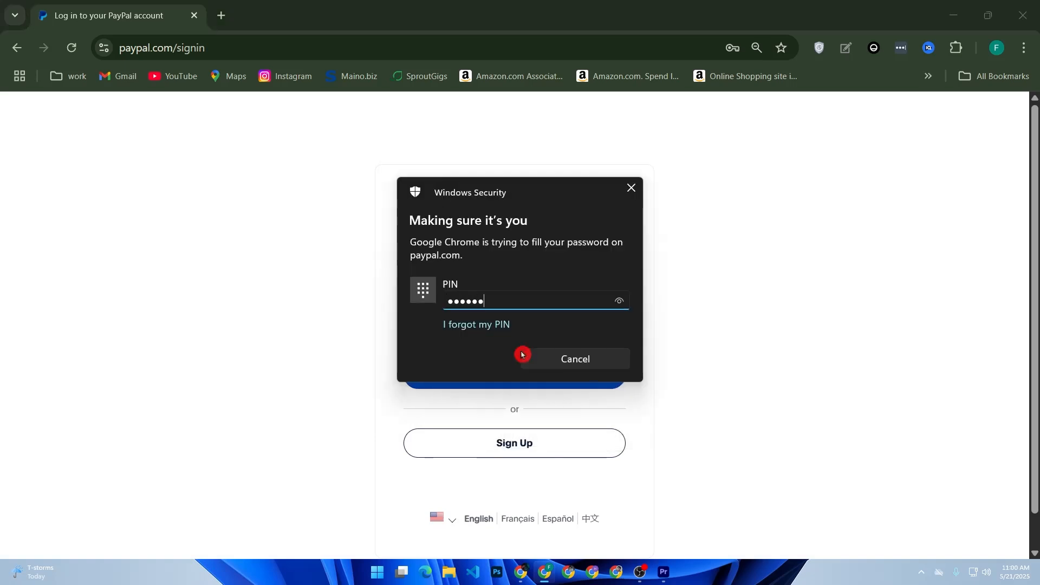
type("11")
left_click(524, 373)
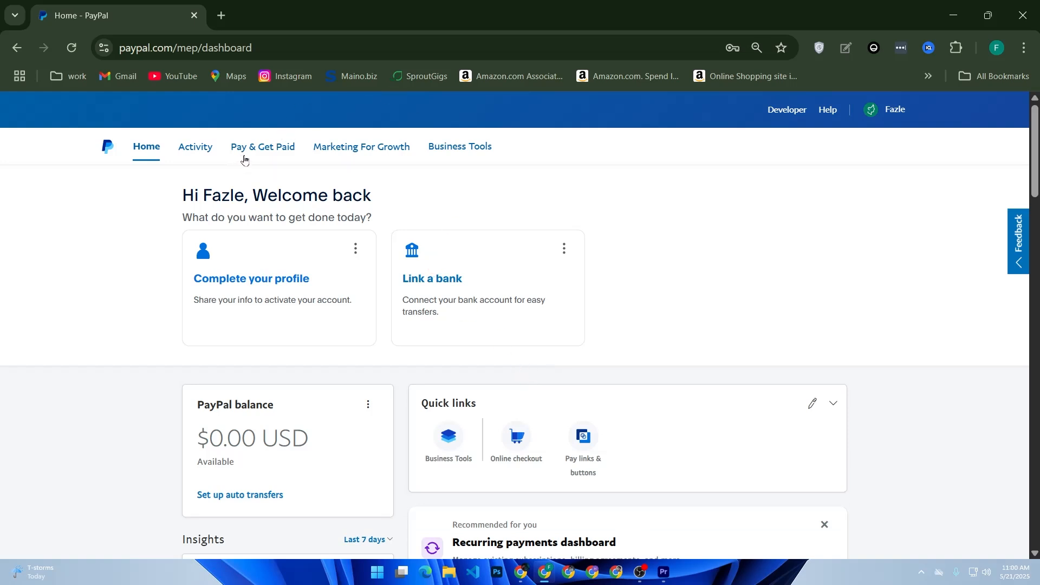
Launch the Recurring payments app from Business Tools and get started with it.
left_click(454, 441)
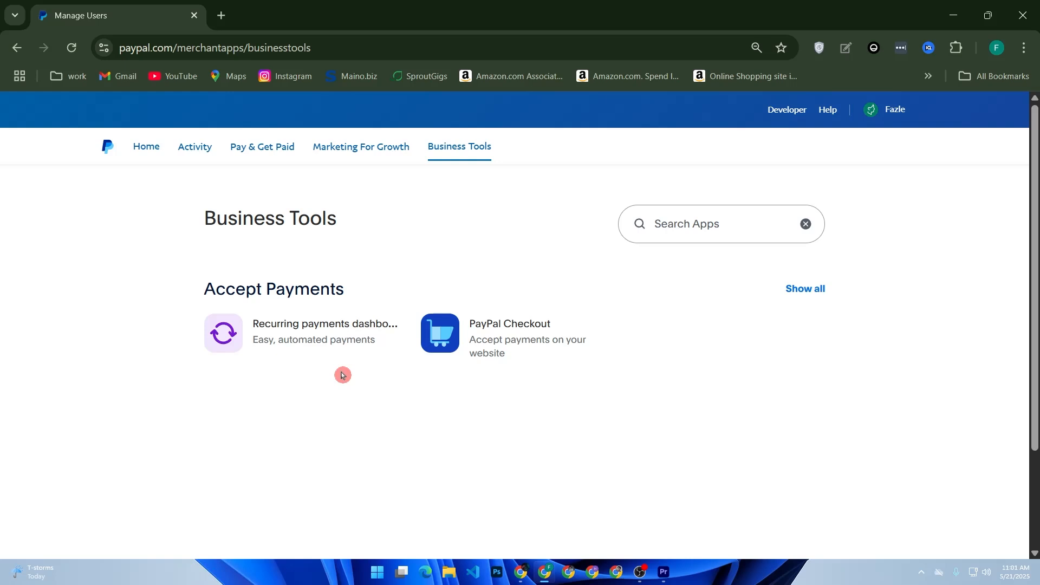
left_click(288, 341)
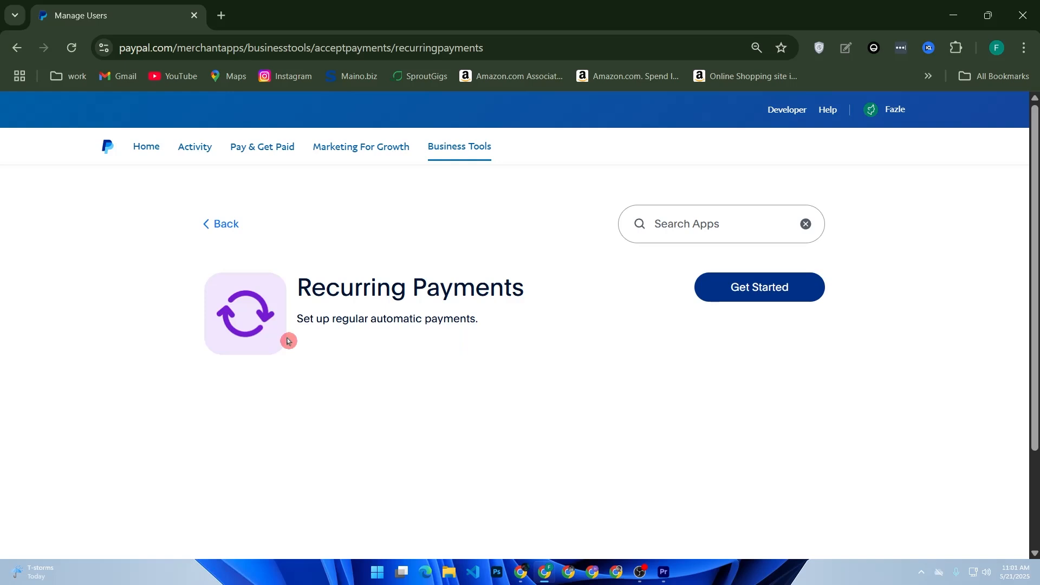
left_click(757, 284)
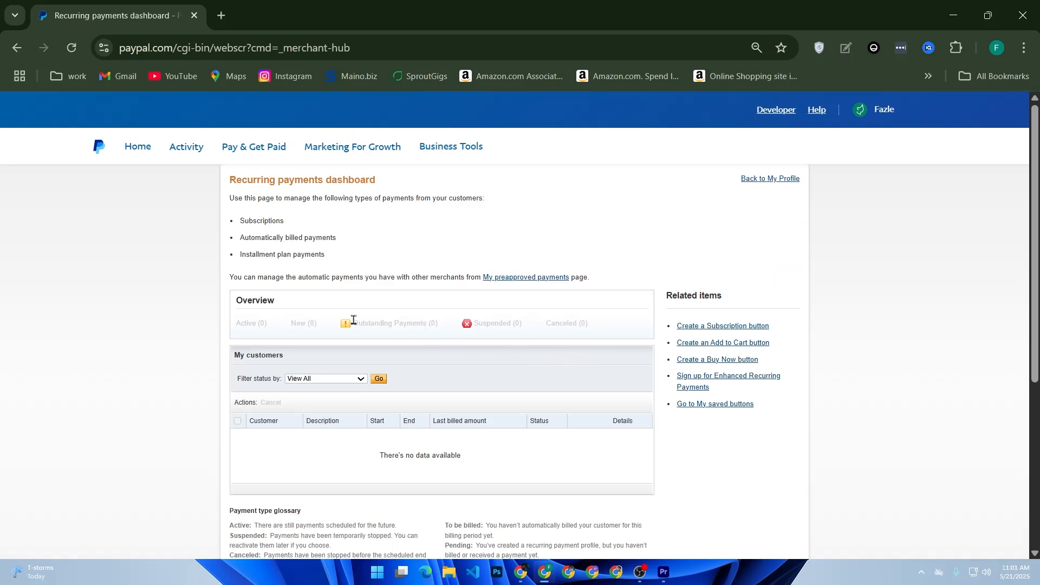
Check the customer status filter, leaving it on View All, and show the Pay & Get Paid menu.
scroll(354, 322, "down", 5)
scroll(355, 323, "up", 5)
left_click(329, 383)
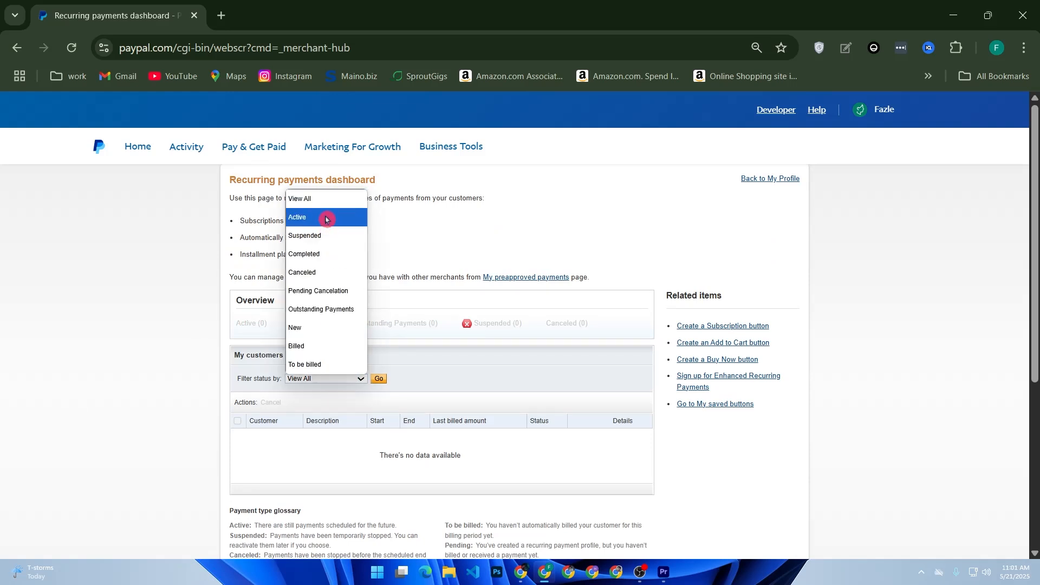
left_click(323, 200)
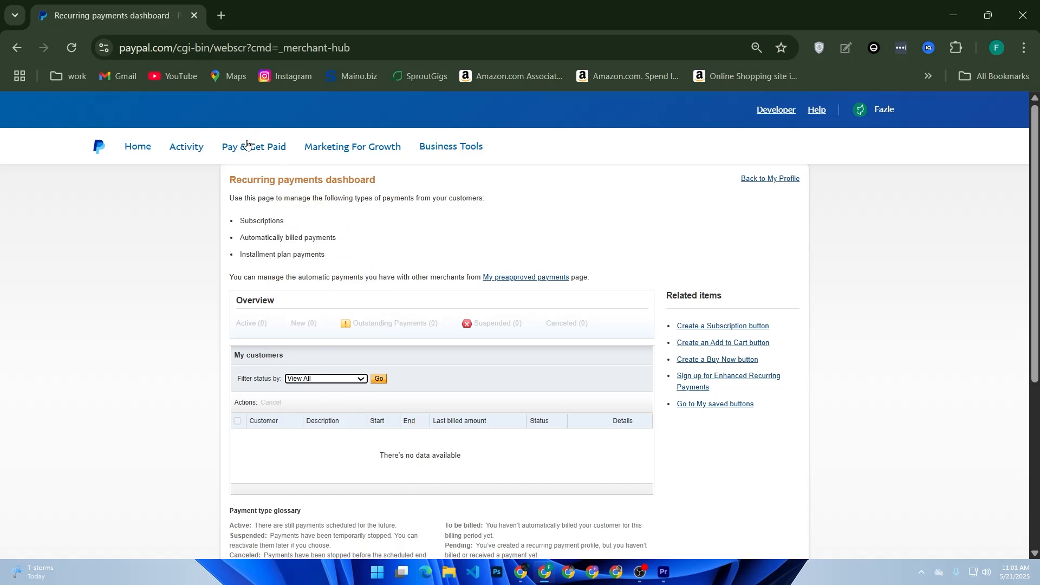
left_click(248, 145)
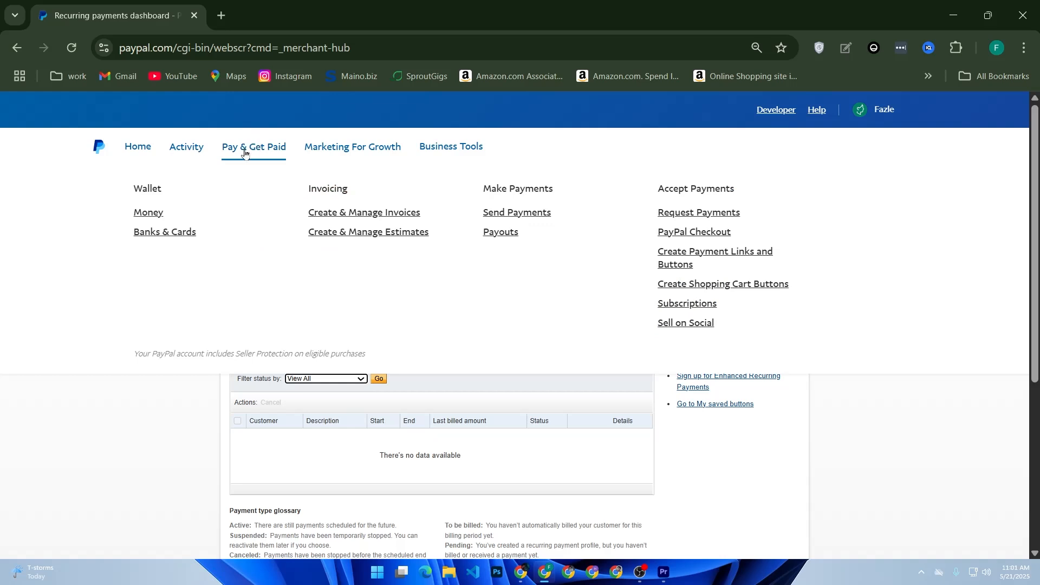
Choose Subscriptions under Accept Payments in the Pay & Get Paid menu.
left_click(273, 146)
left_click(263, 152)
left_click(680, 303)
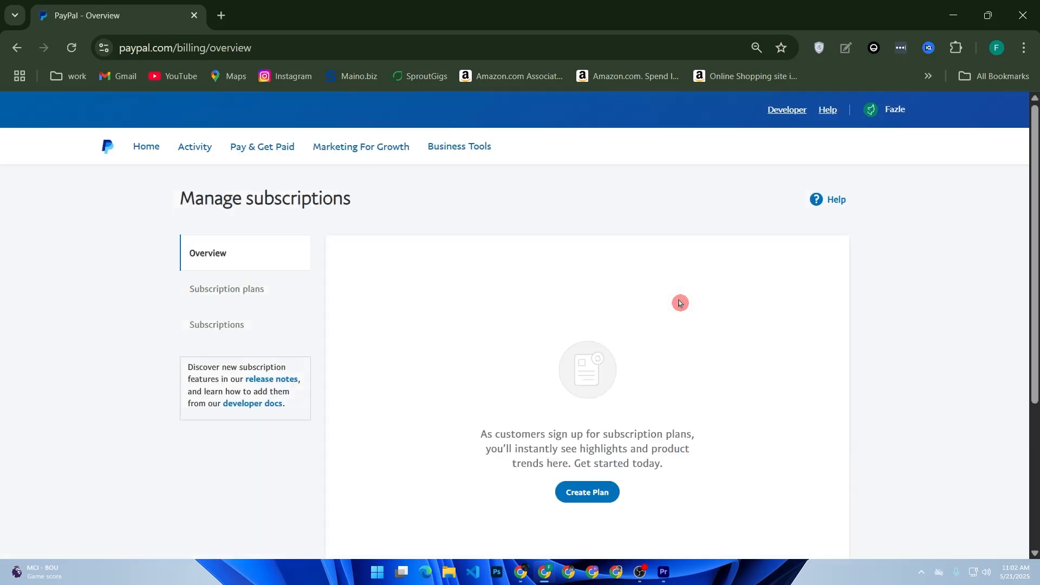
Start a new plan and name the subscription product 'Premium Coaching Access'.
left_click(617, 491)
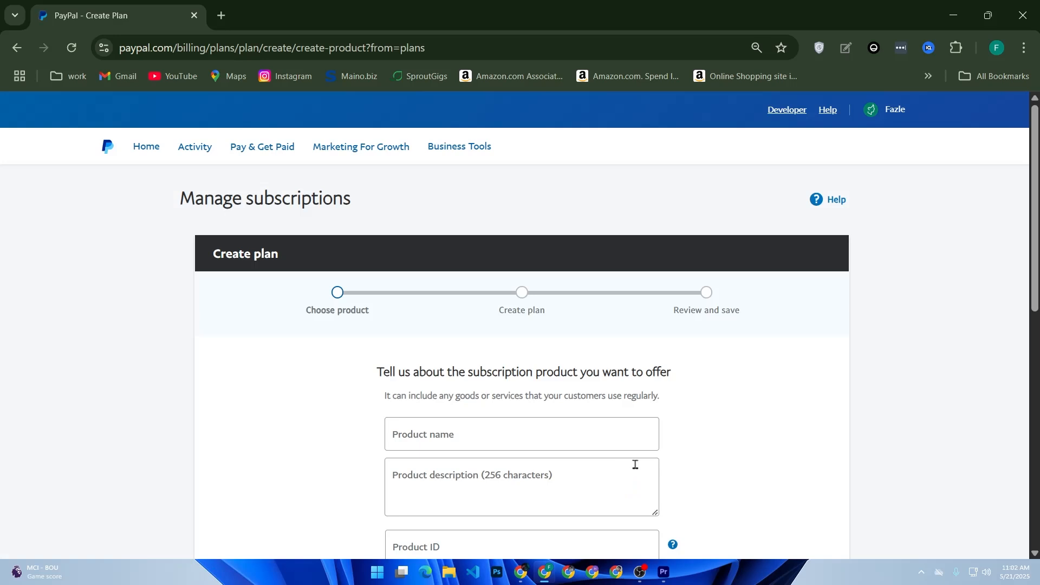
left_click(513, 431)
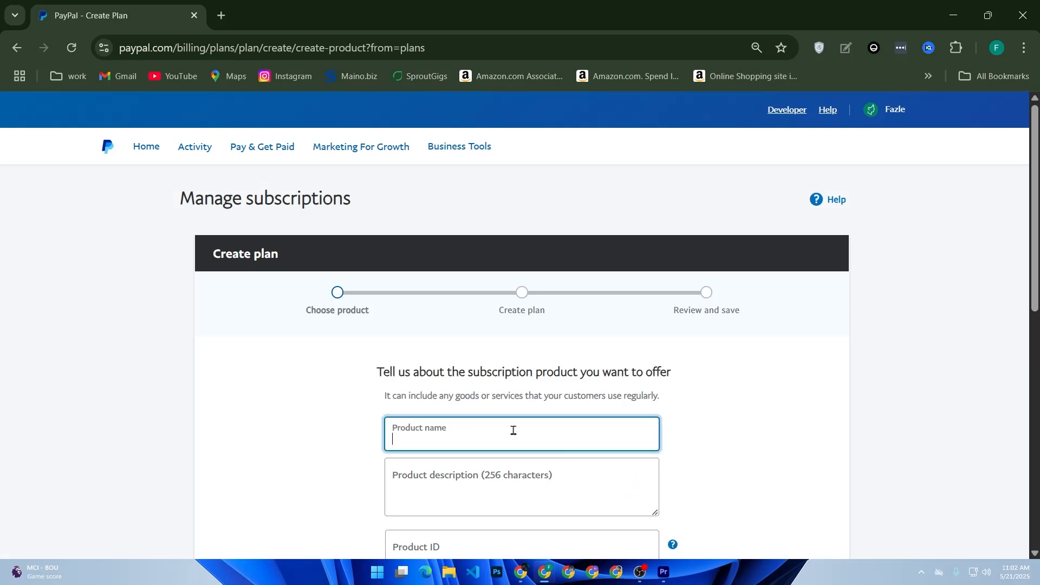
scroll(554, 447, "down", 2)
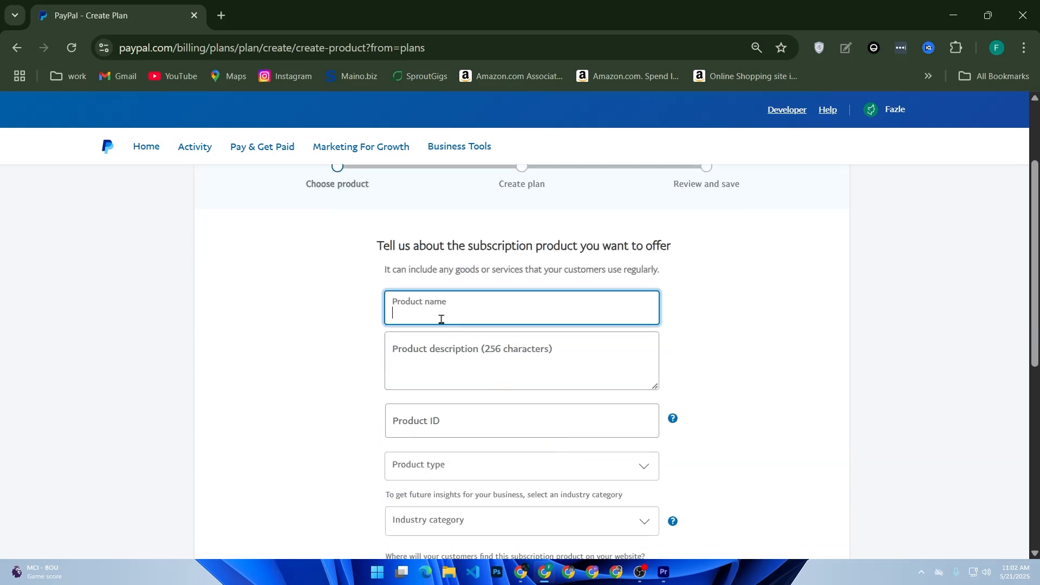
type("Premium Coaching Access")
scroll(466, 380, "down", 2)
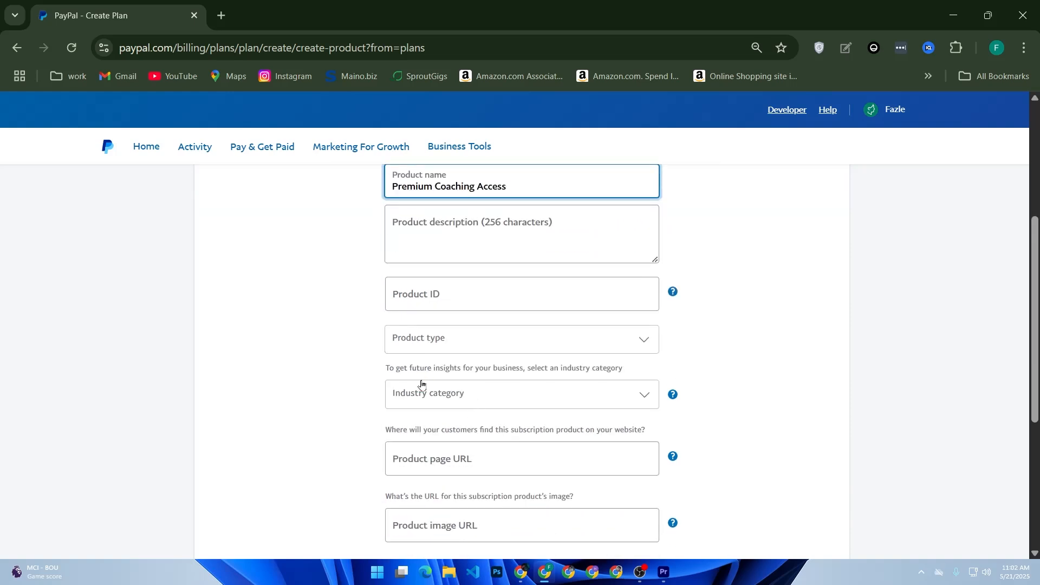
scroll(488, 423, "up", 2)
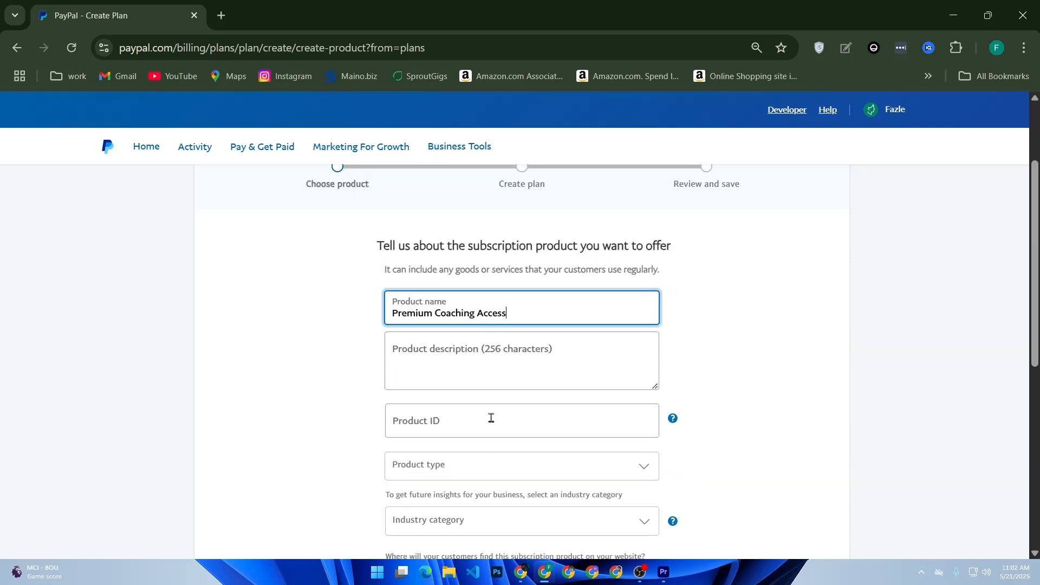
left_click(471, 379)
left_click(434, 419)
scroll(434, 418, "down", 2)
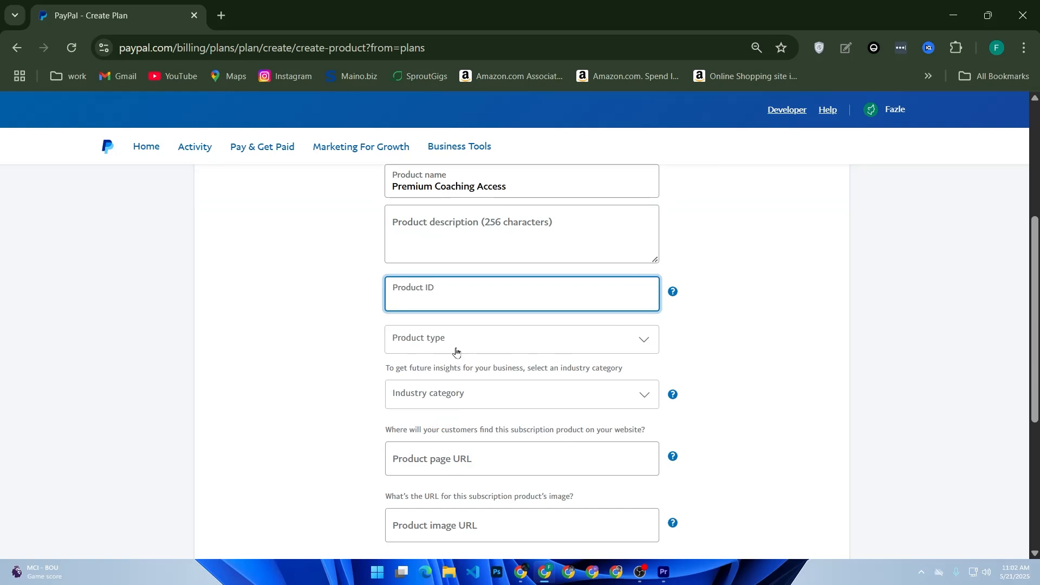
Set product type to Physical goods and industry category to ACCESSORIES, then submit the product.
left_click(457, 351)
left_click(461, 374)
scroll(428, 387, "down", 2)
left_click(440, 274)
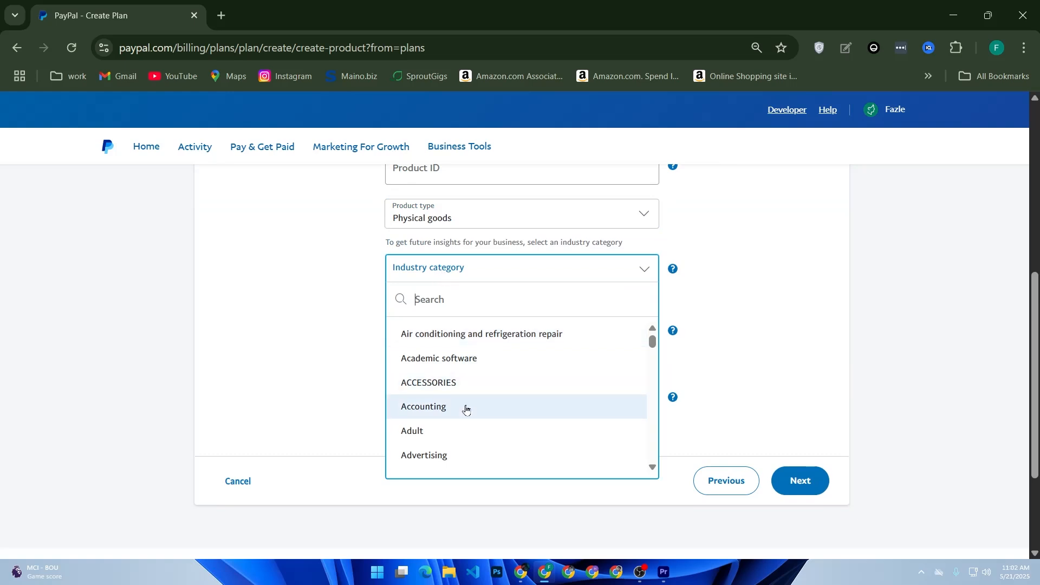
left_click(469, 388)
left_click(491, 342)
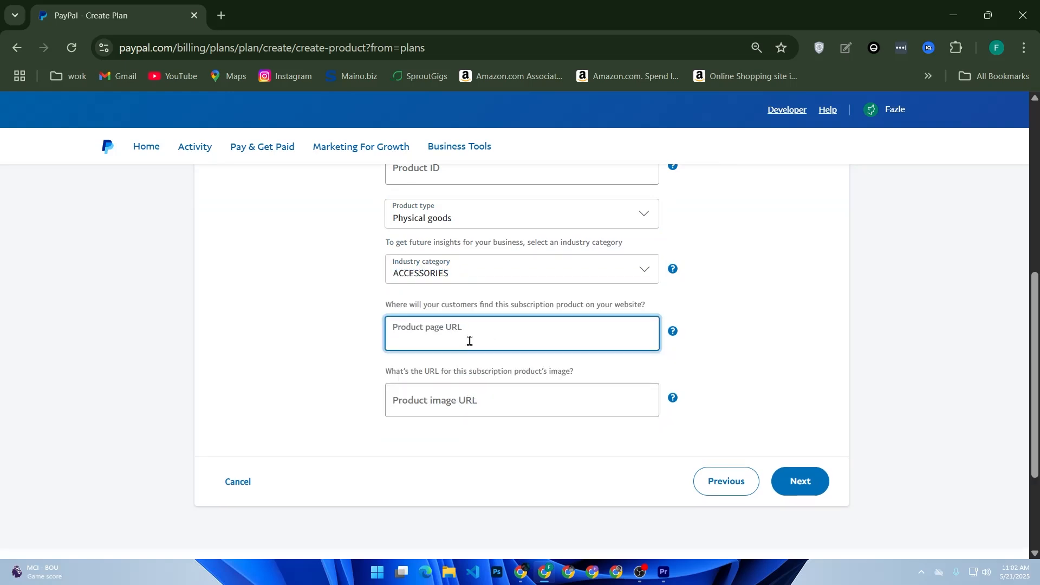
left_click(434, 404)
scroll(573, 411, "down", 2)
scroll(765, 496, "up", 2)
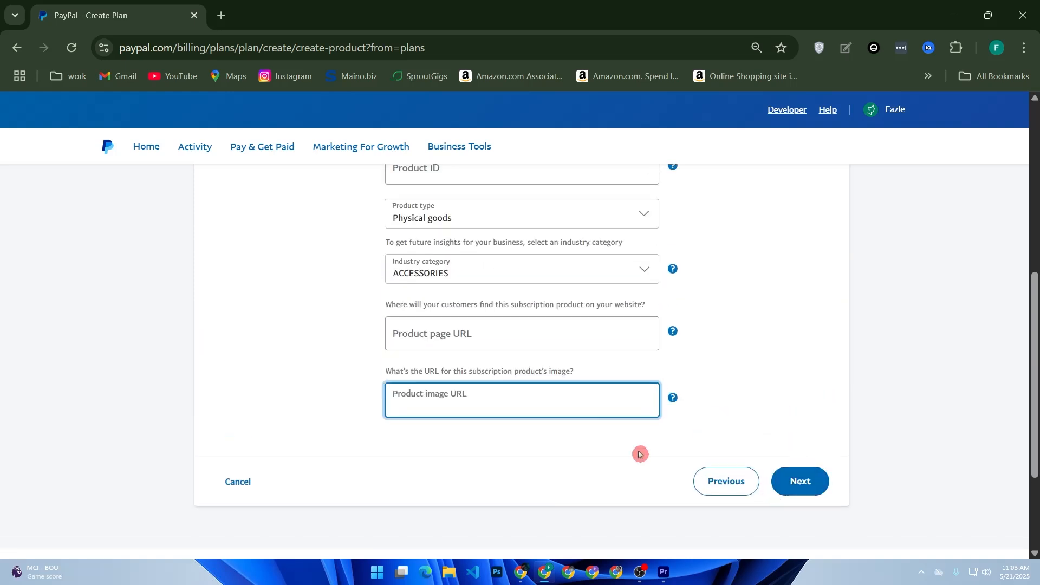
scroll(641, 452, "up", 5)
scroll(641, 452, "down", 5)
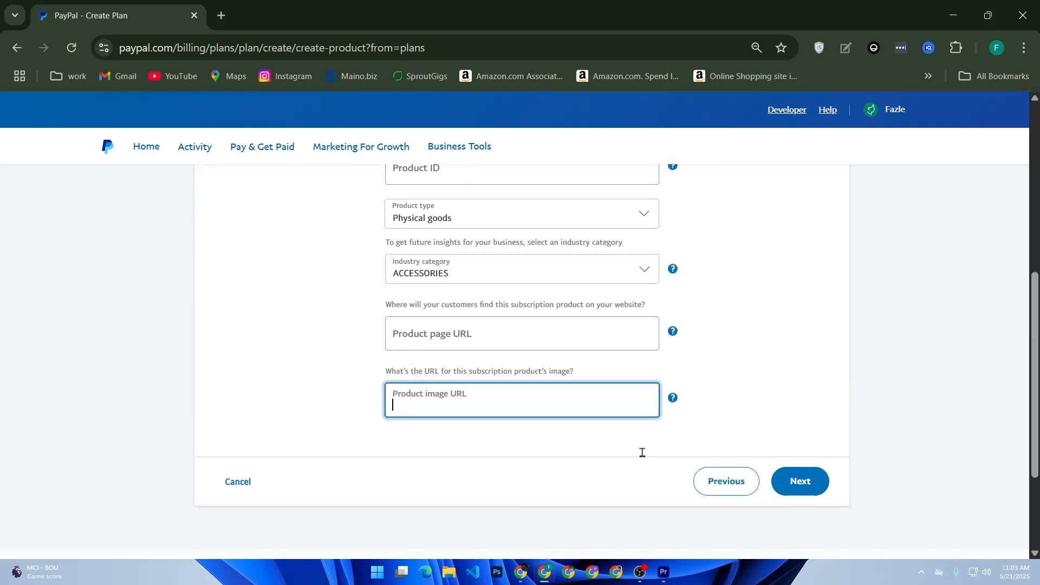
left_click(793, 487)
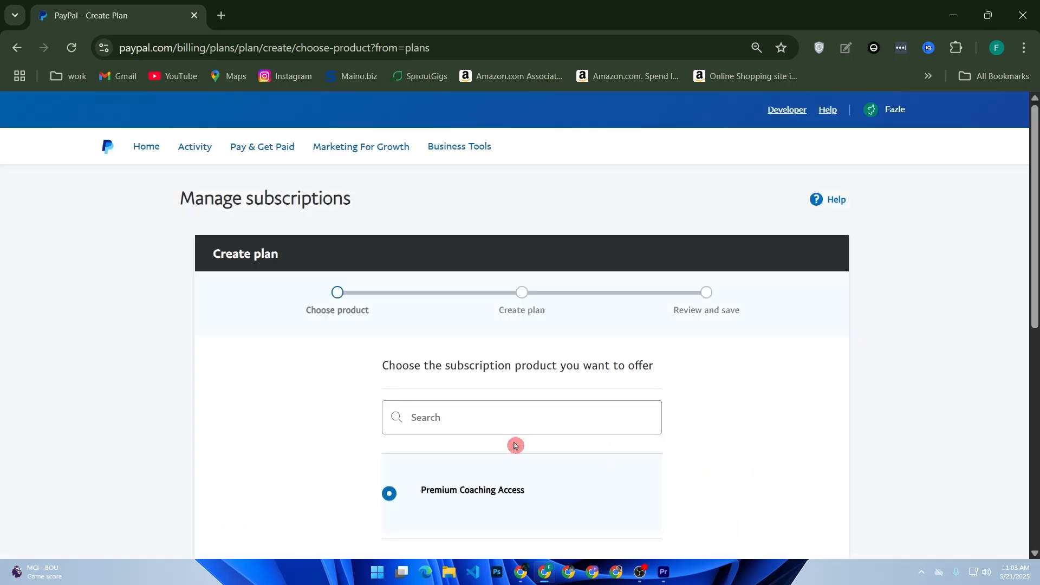
Reopen the subscription product form and submit it again.
scroll(516, 443, "down", 5)
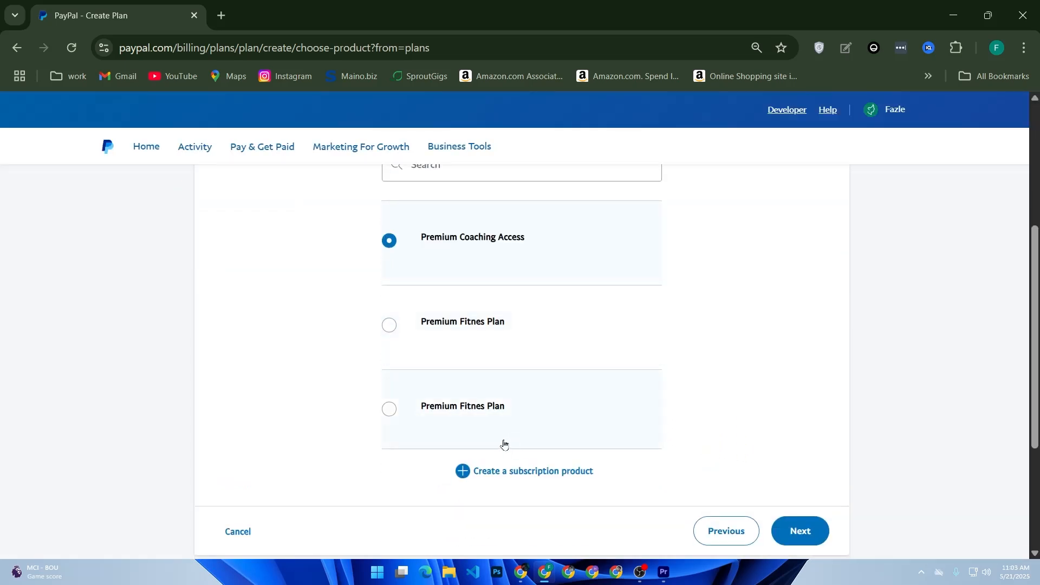
scroll(503, 374, "up", 2)
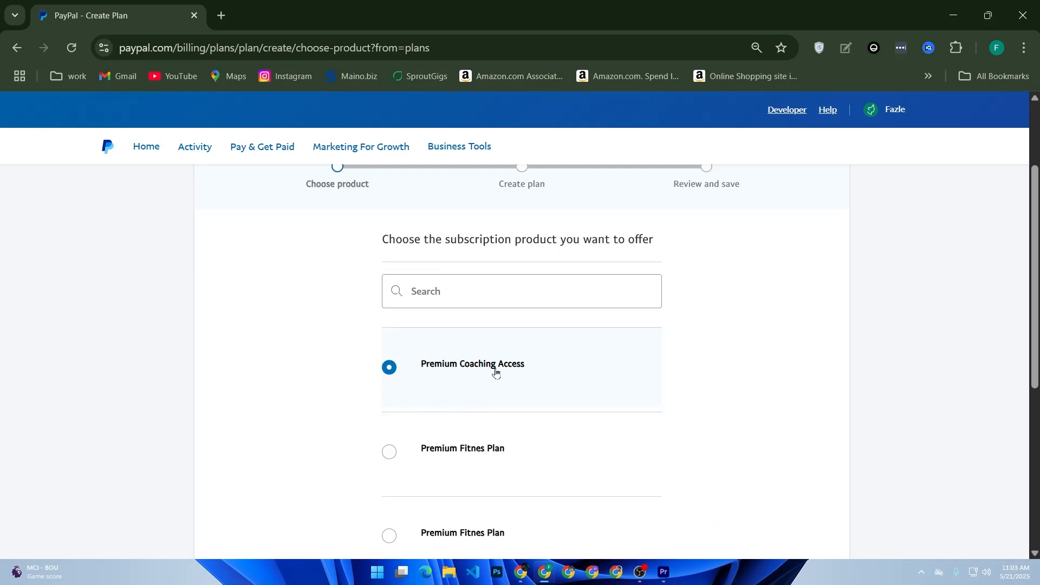
scroll(430, 428, "down", 2)
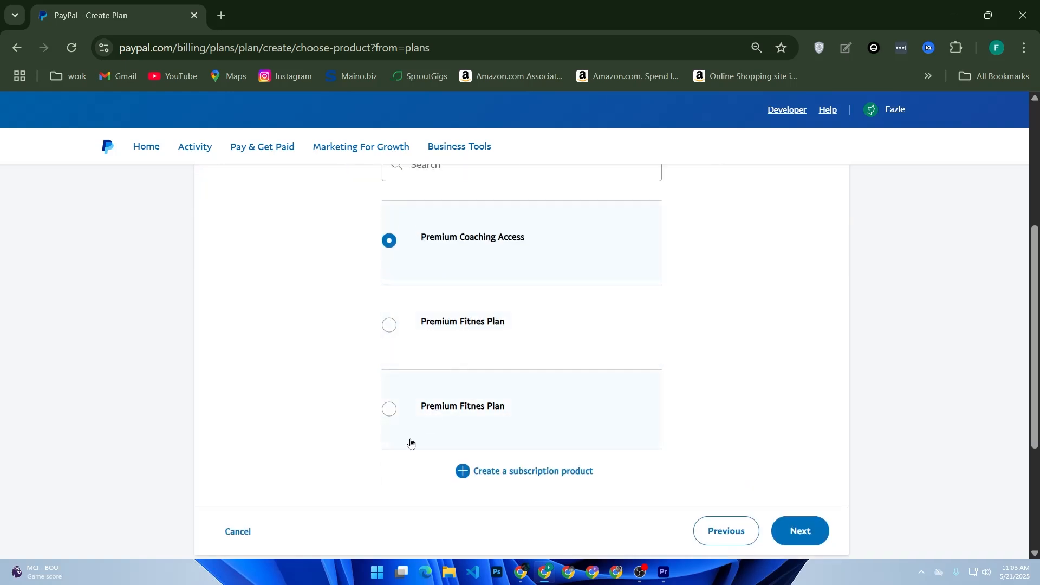
left_click(508, 477)
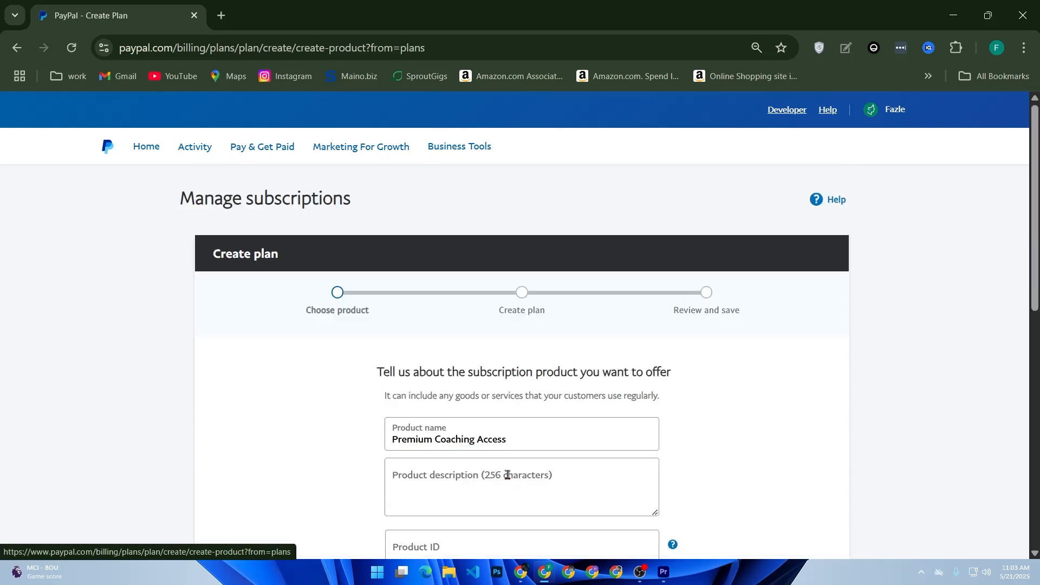
scroll(521, 464, "down", 4)
scroll(521, 465, "up", 4)
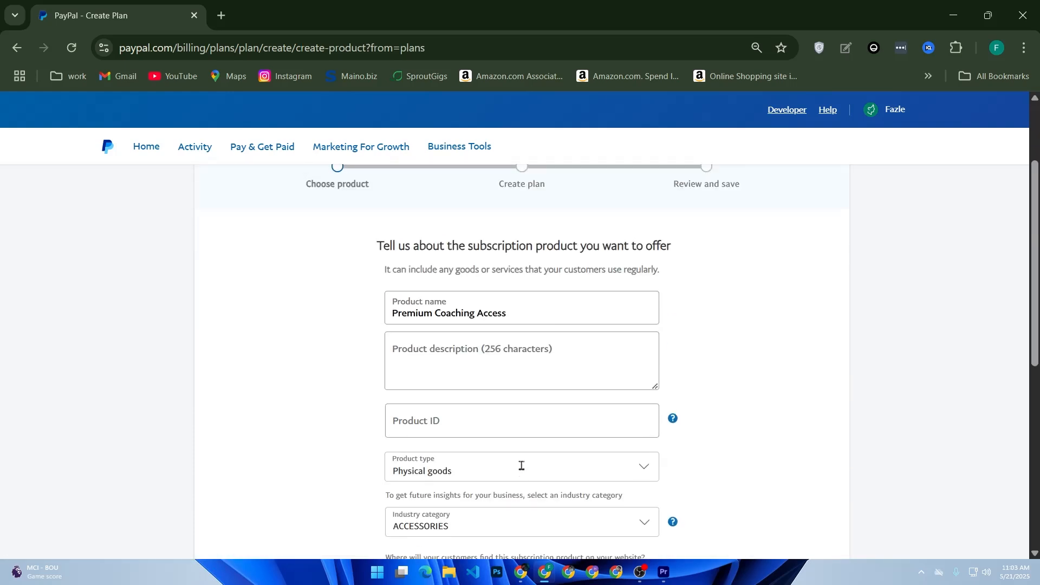
scroll(561, 351, "down", 8)
left_click(798, 327)
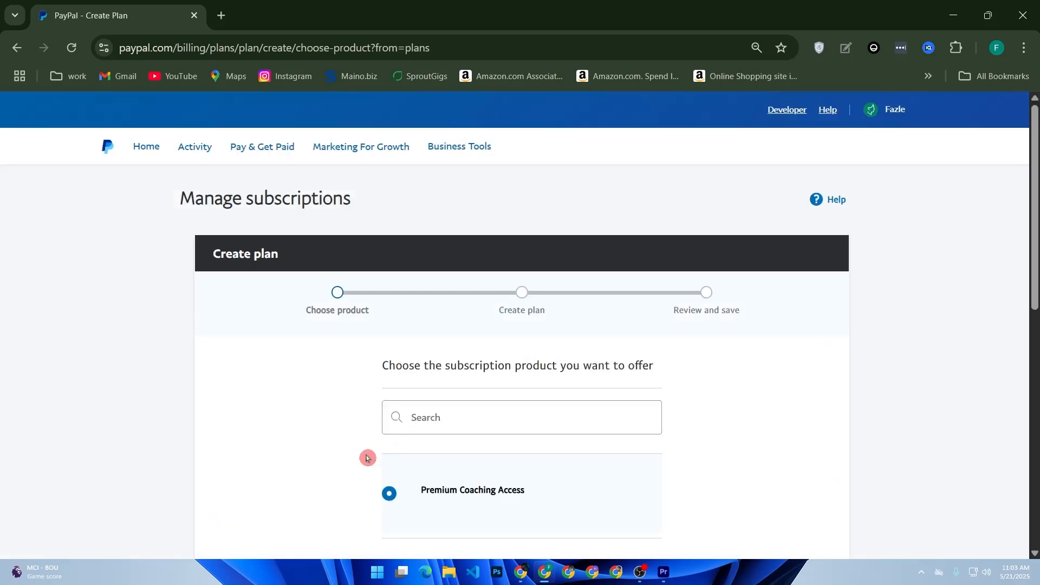
Select the first Premium Coaching Access product for the plan and continue.
scroll(382, 461, "down", 2)
left_click(413, 442)
left_click(416, 376)
scroll(417, 375, "down", 4)
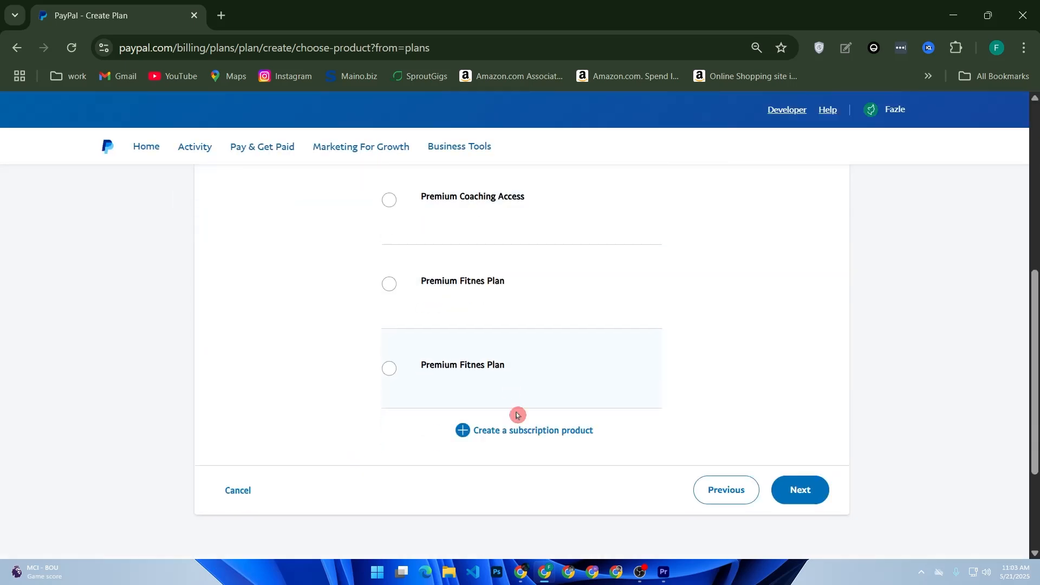
left_click(772, 493)
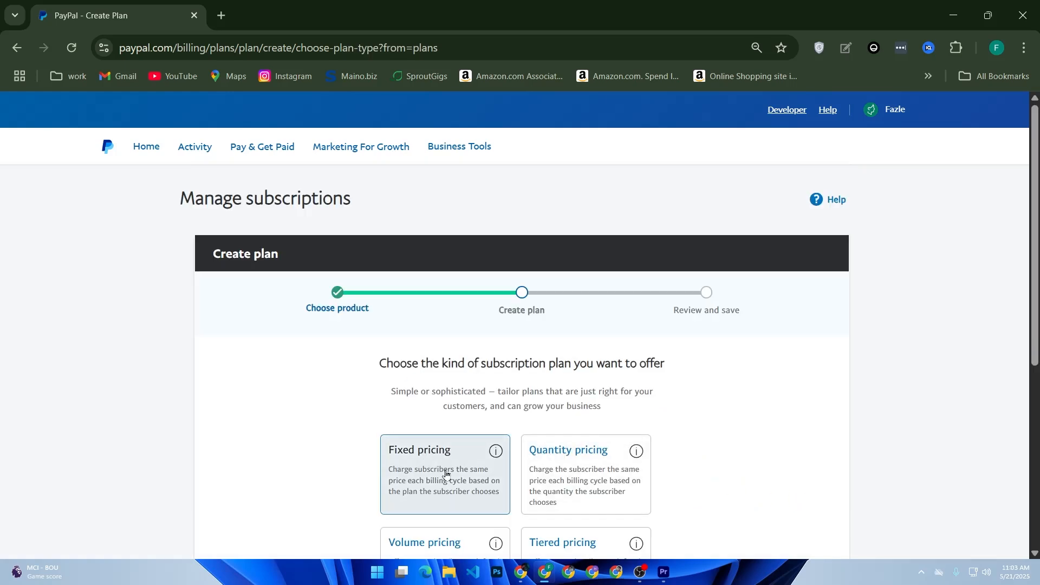
Keep fixed pricing and name the plan 'pro'.
scroll(445, 474, "down", 2)
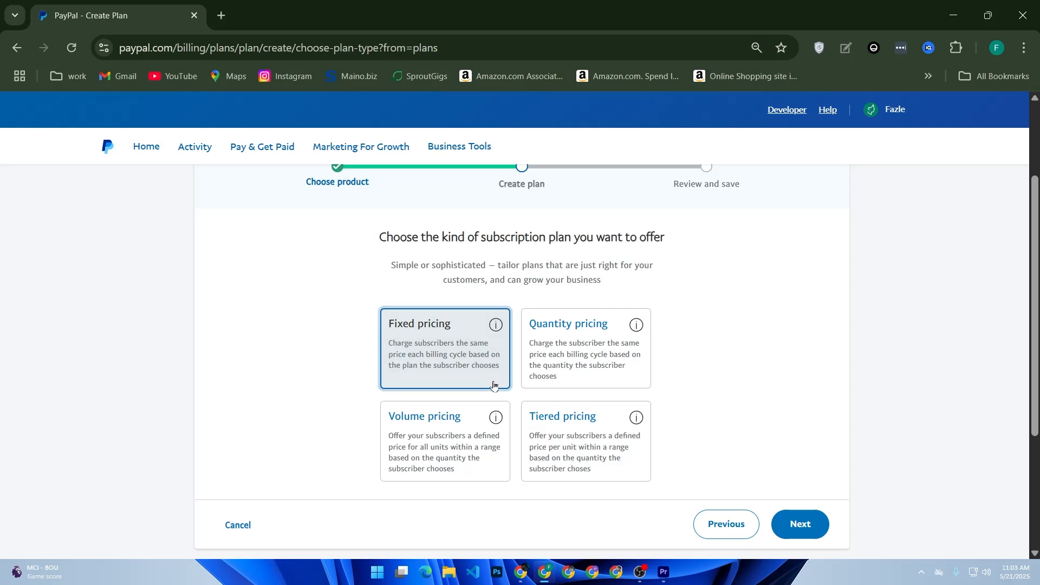
left_click(796, 528)
scroll(796, 529, "down", 2)
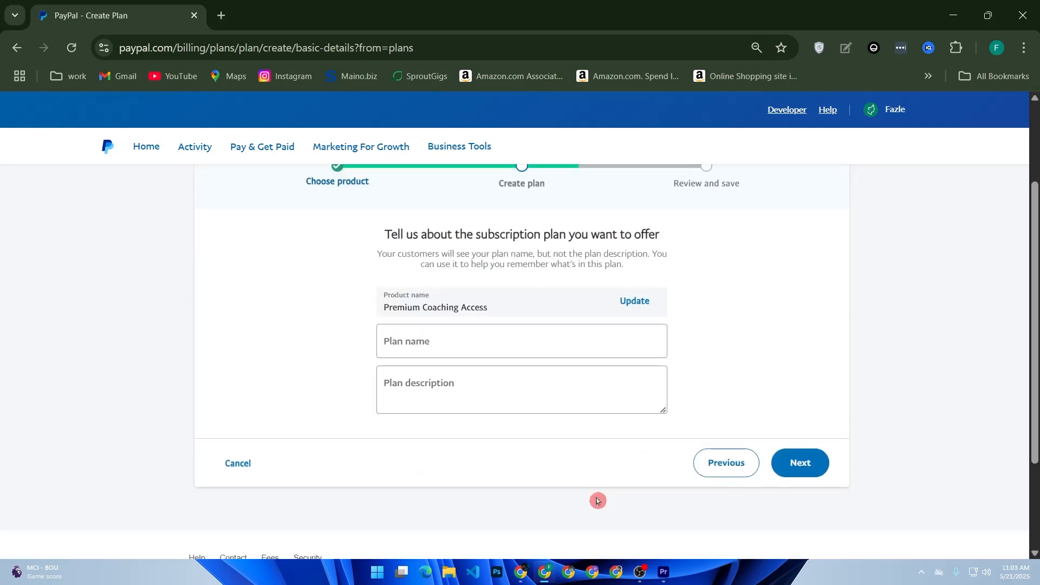
scroll(520, 404, "up", 2)
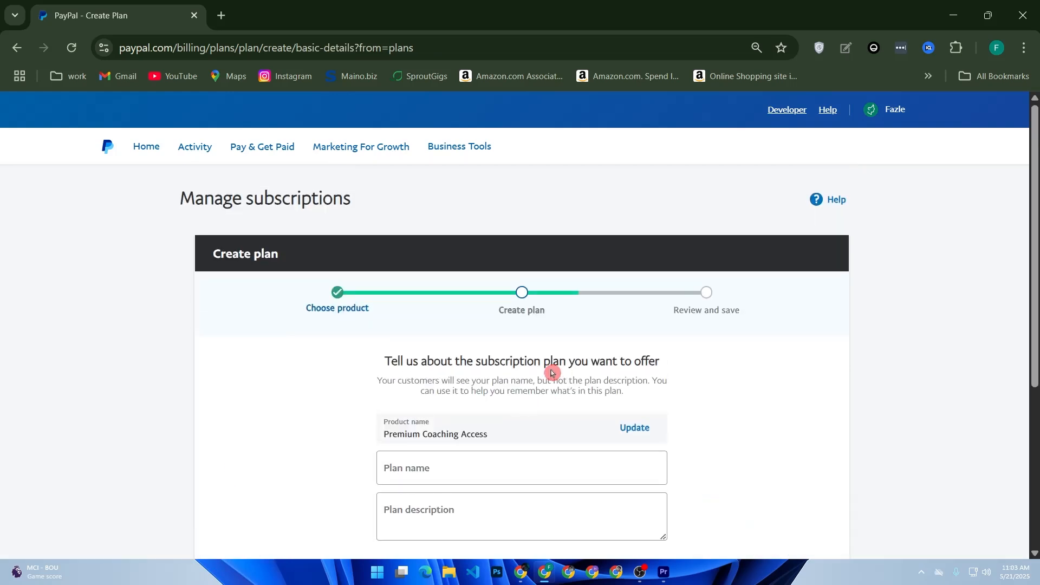
scroll(523, 415, "down", 2)
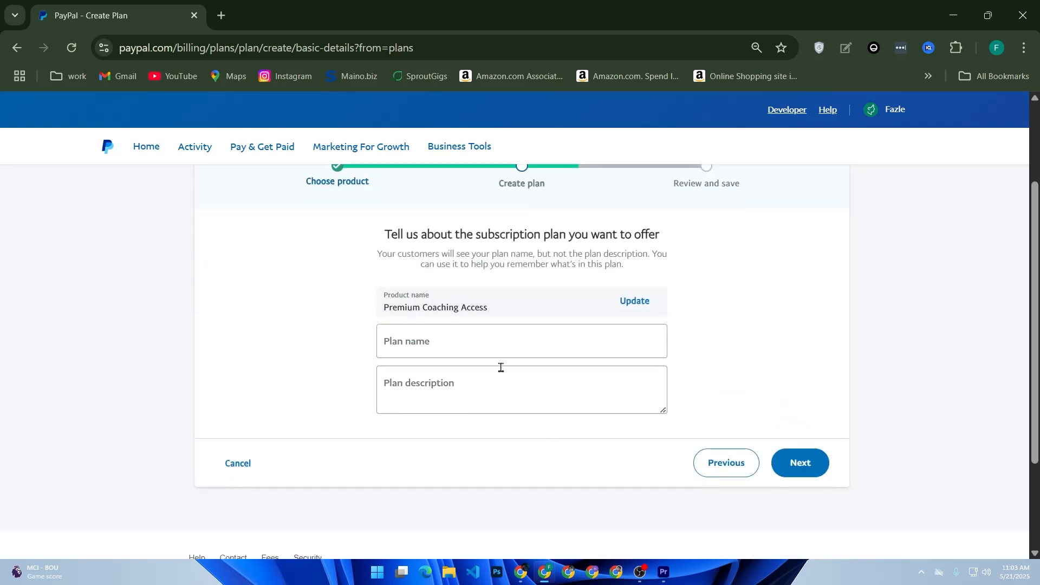
left_click(444, 349)
left_click(440, 385)
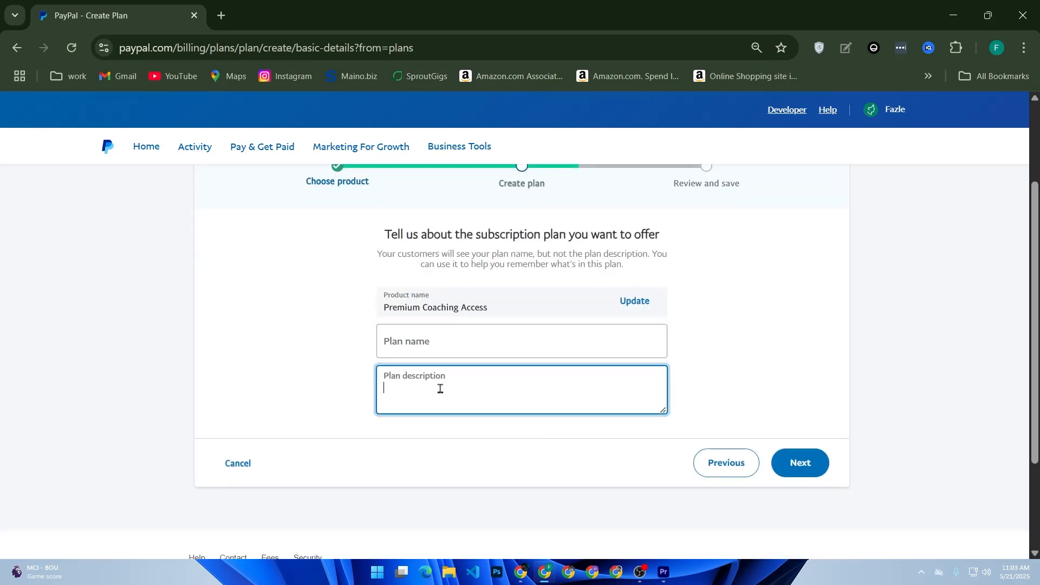
left_click(801, 464)
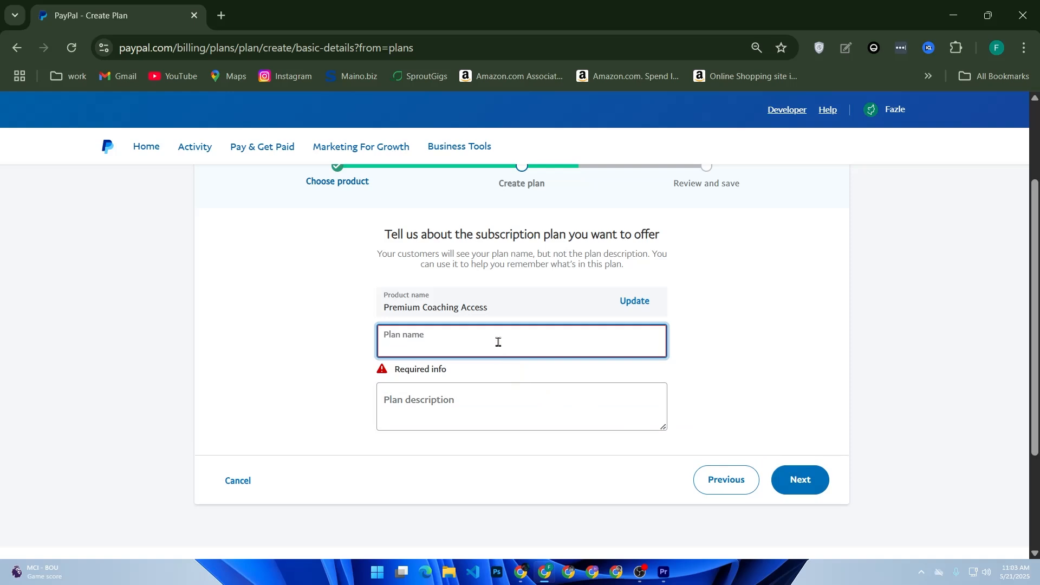
type("pro")
left_click(794, 475)
Keep USD as the plan's currency.
scroll(631, 467, "down", 1)
scroll(632, 467, "down", 1)
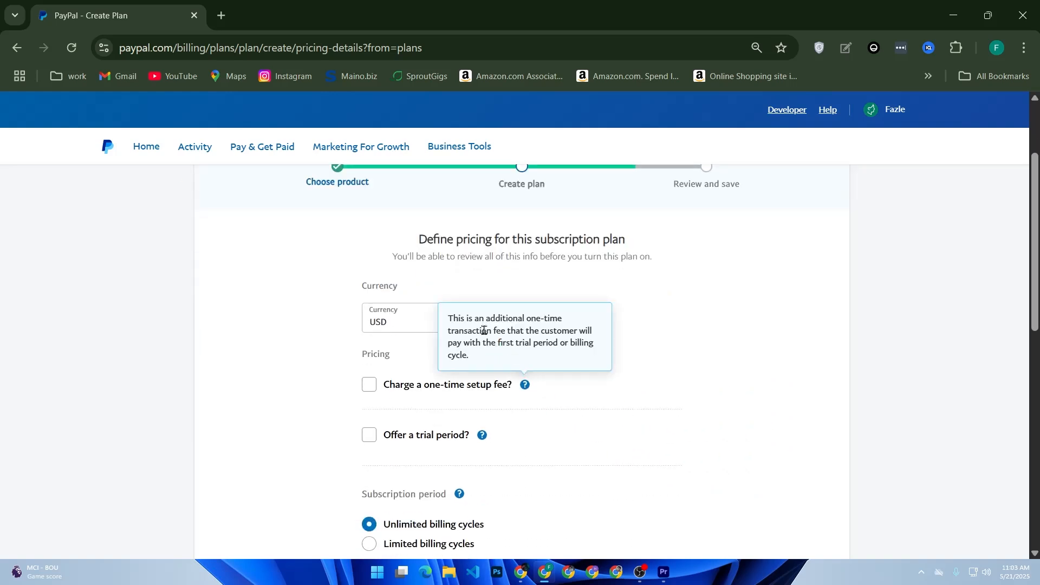
left_click(426, 334)
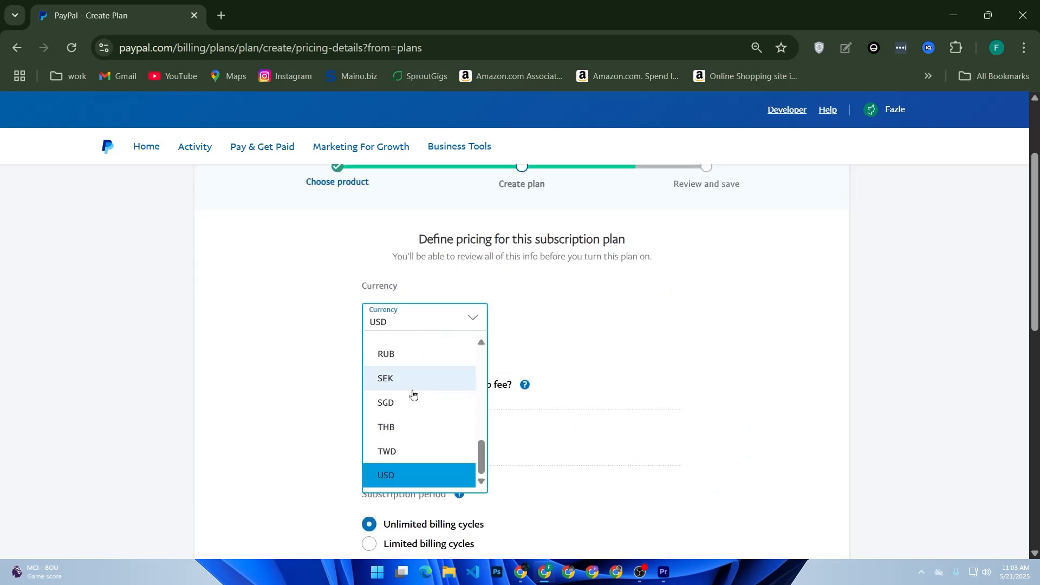
left_click(395, 472)
left_click(462, 454)
scroll(461, 455, "down", 4)
Price the plan at 19.99 per month, leaving tax calculation off.
left_click(416, 340)
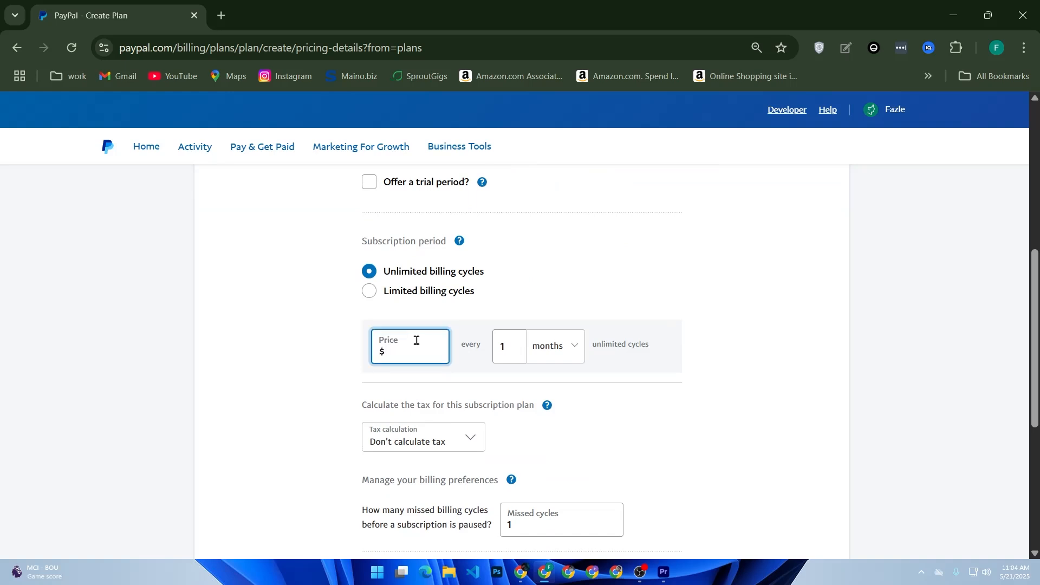
type("19.99")
left_click(562, 351)
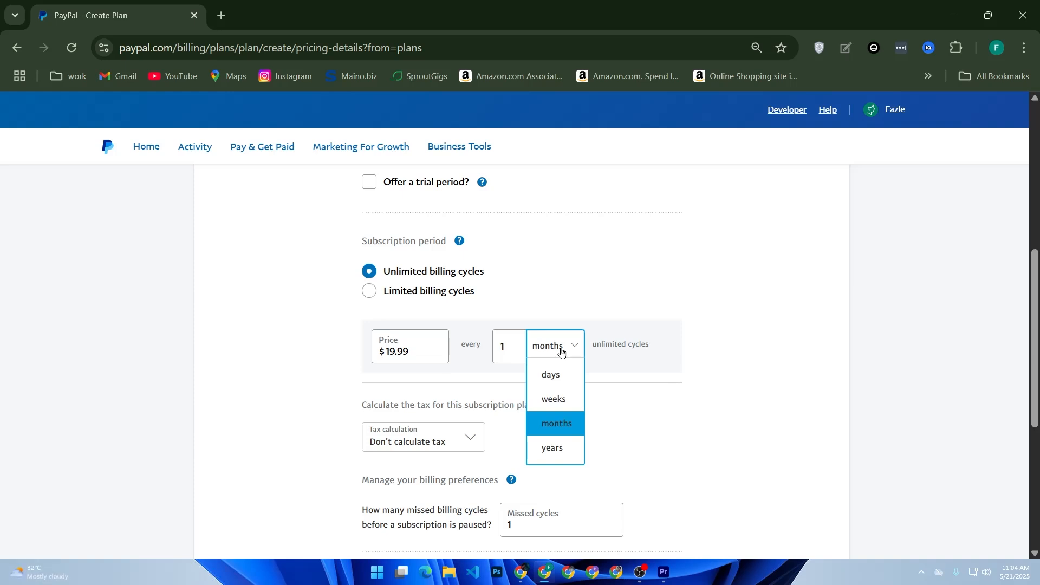
scroll(553, 355, "down", 2)
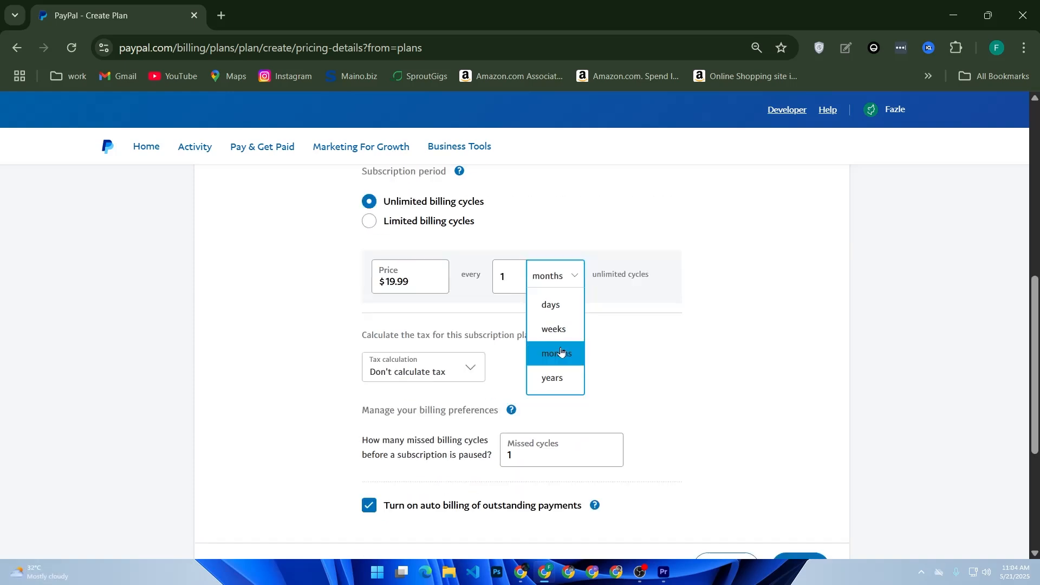
mouse_move(512, 353)
left_click(398, 321)
left_click(297, 329)
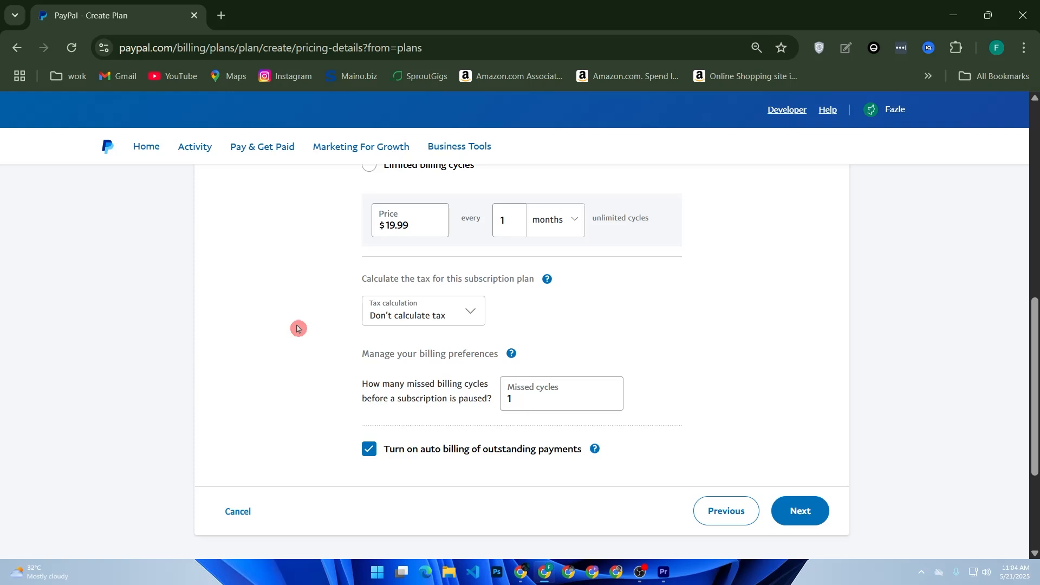
Advance to the review page and scroll through the plan summary to Turn Plan On.
left_click(819, 513)
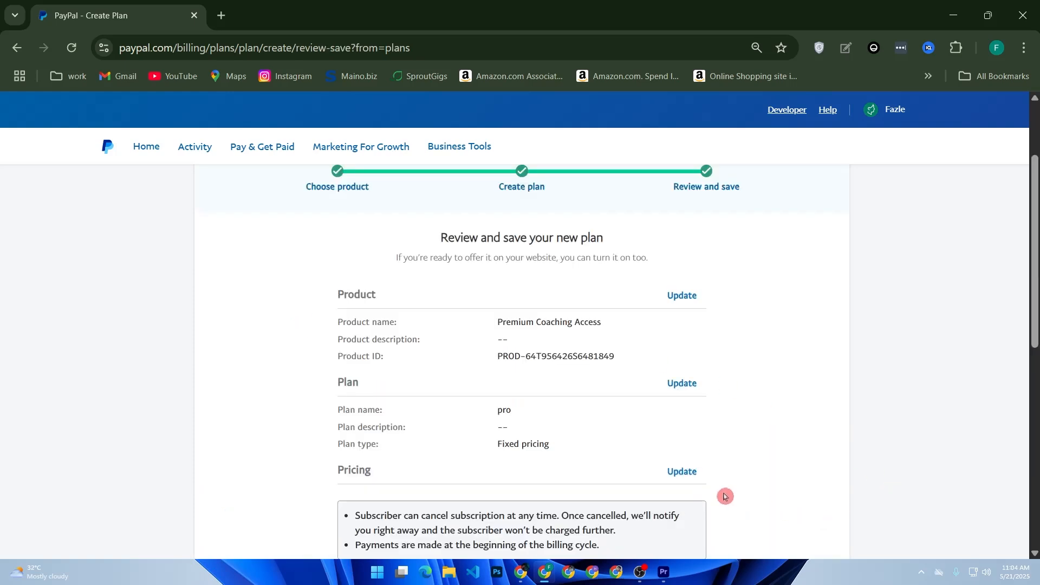
scroll(596, 475, "down", 7)
scroll(581, 474, "up", 8)
scroll(580, 475, "down", 5)
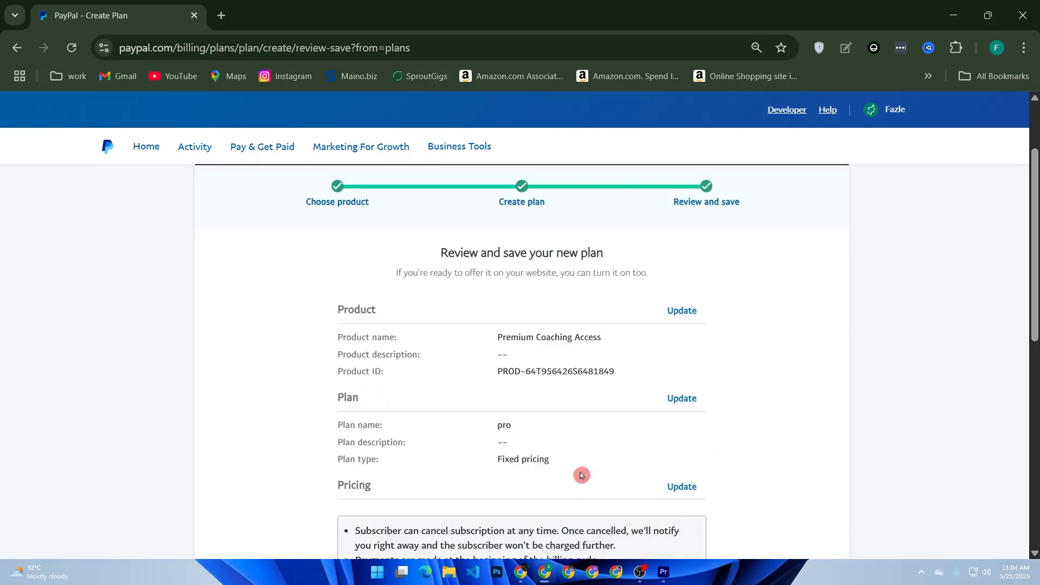
scroll(371, 234, "up", 2)
left_click_drag(321, 286, 538, 523)
scroll(569, 508, "down", 7)
scroll(627, 428, "down", 2)
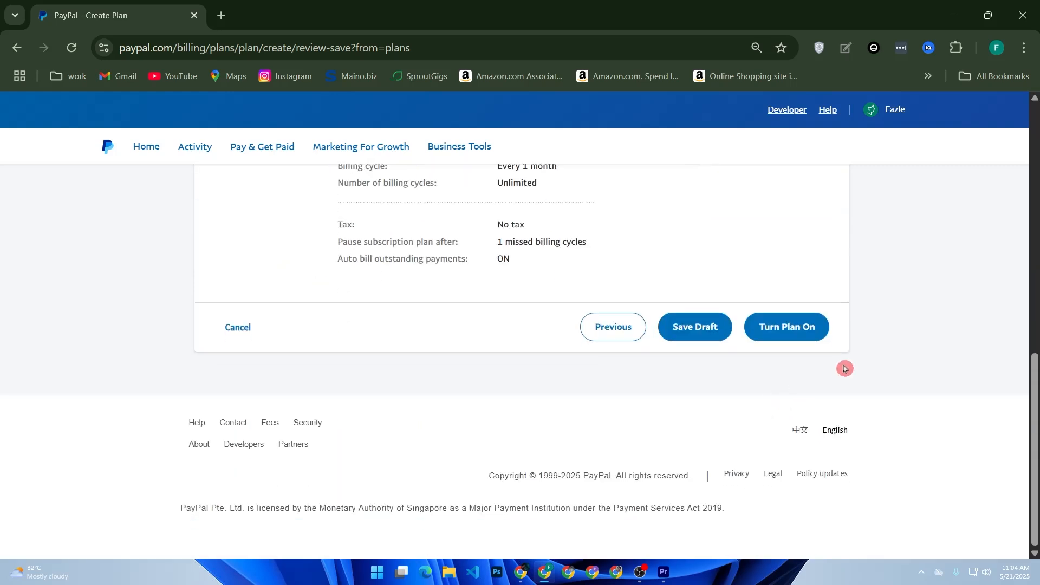
Turn the plan on and set its subscribe buttons' color to Blue.
left_click(802, 339)
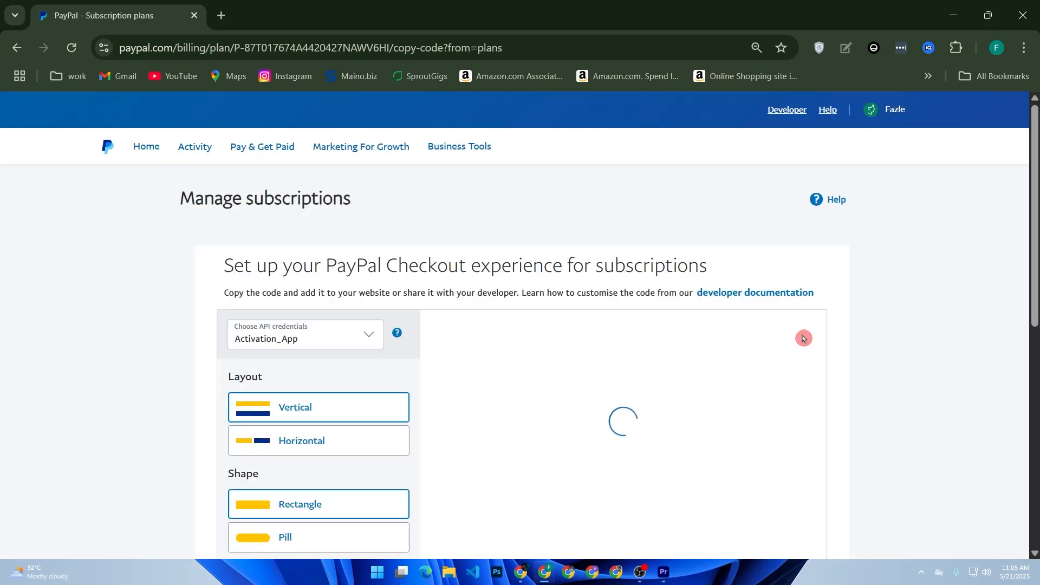
scroll(519, 434, "down", 4)
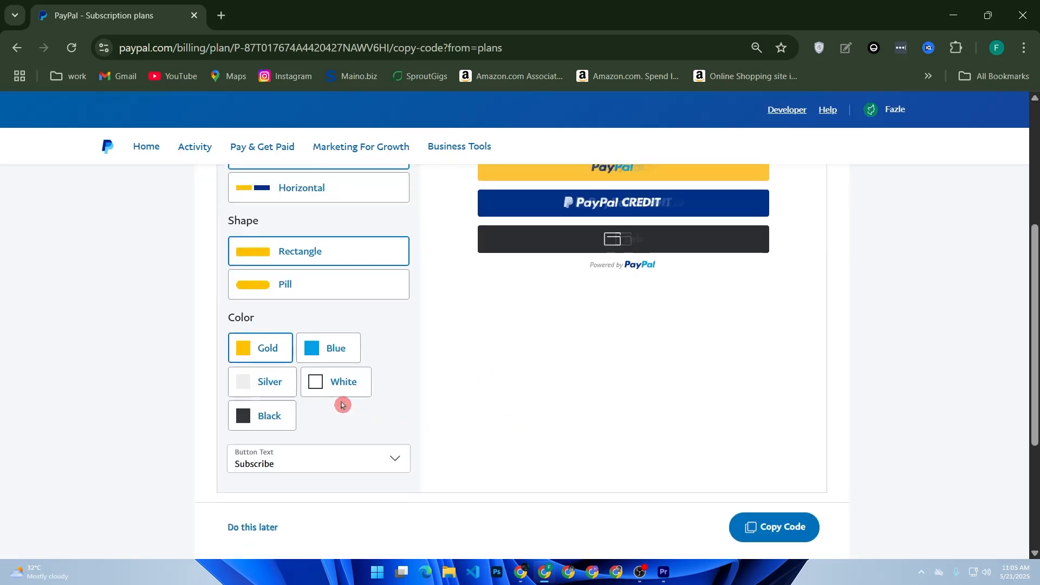
left_click(266, 388)
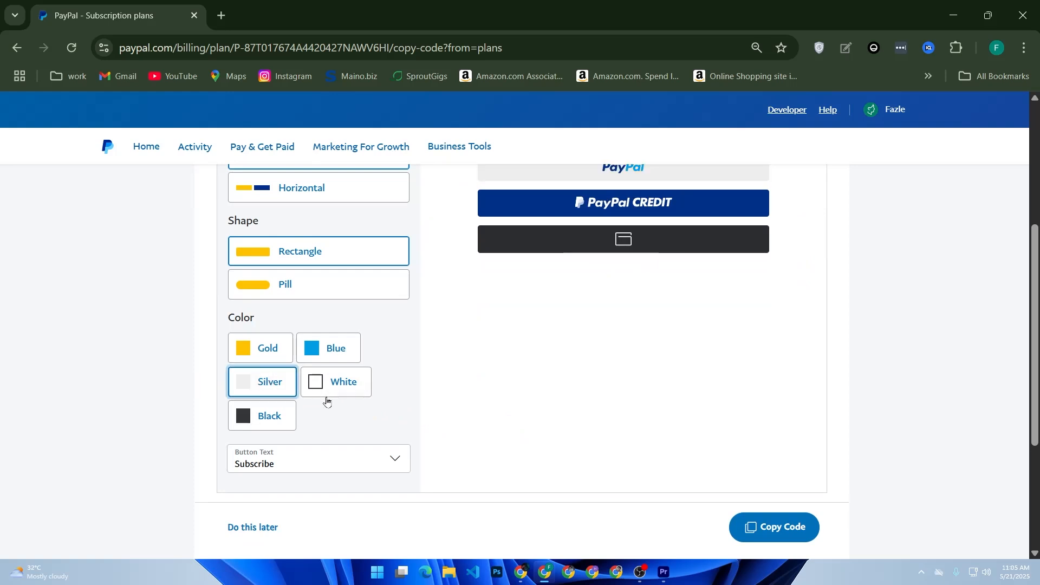
left_click(336, 475)
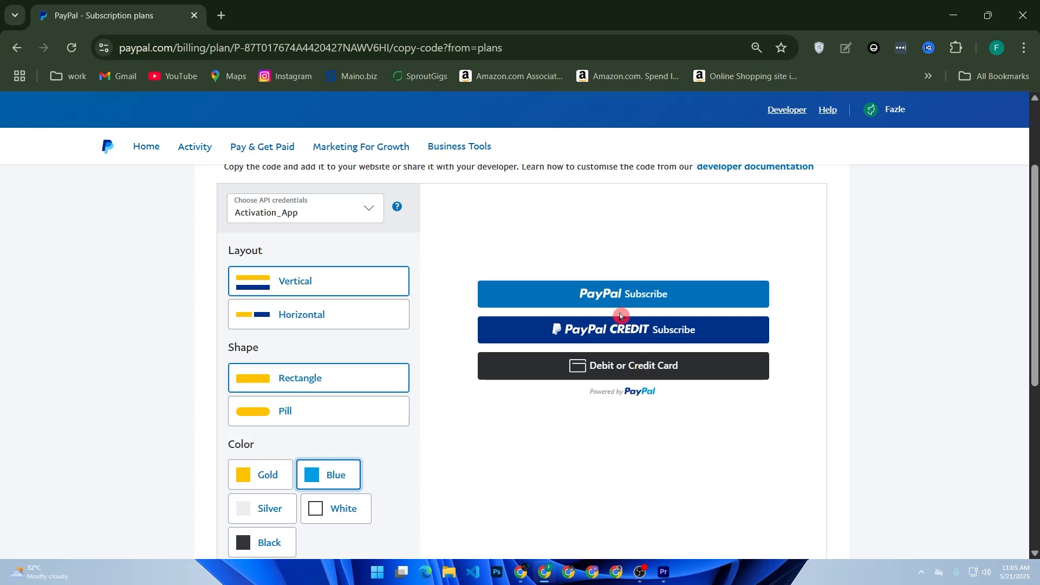
Copy the code for the blue Subscribe button.
scroll(652, 415, "down", 5)
left_click(791, 402)
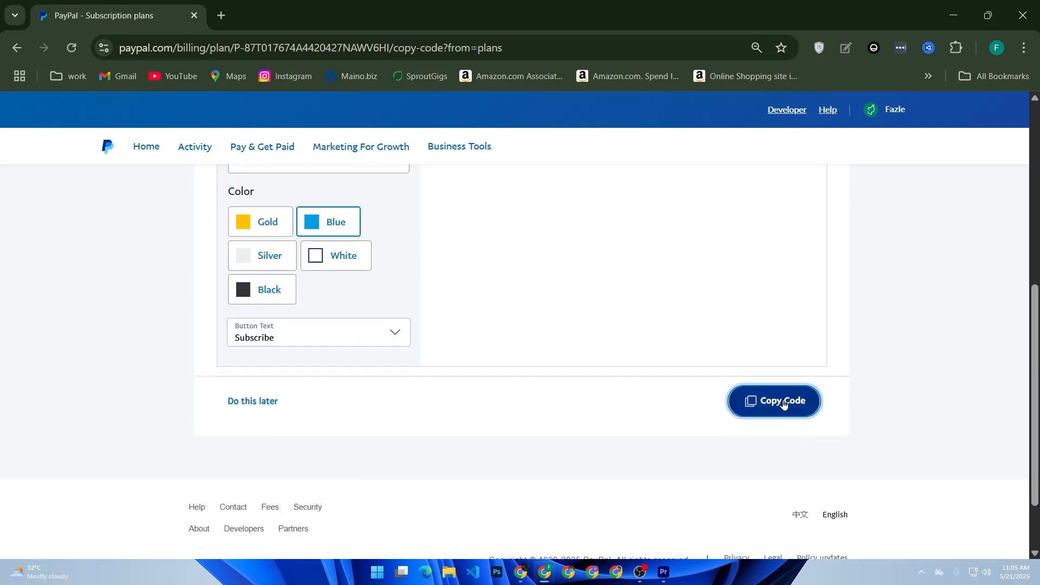
scroll(682, 379, "up", 4)
scroll(682, 378, "up", 3)
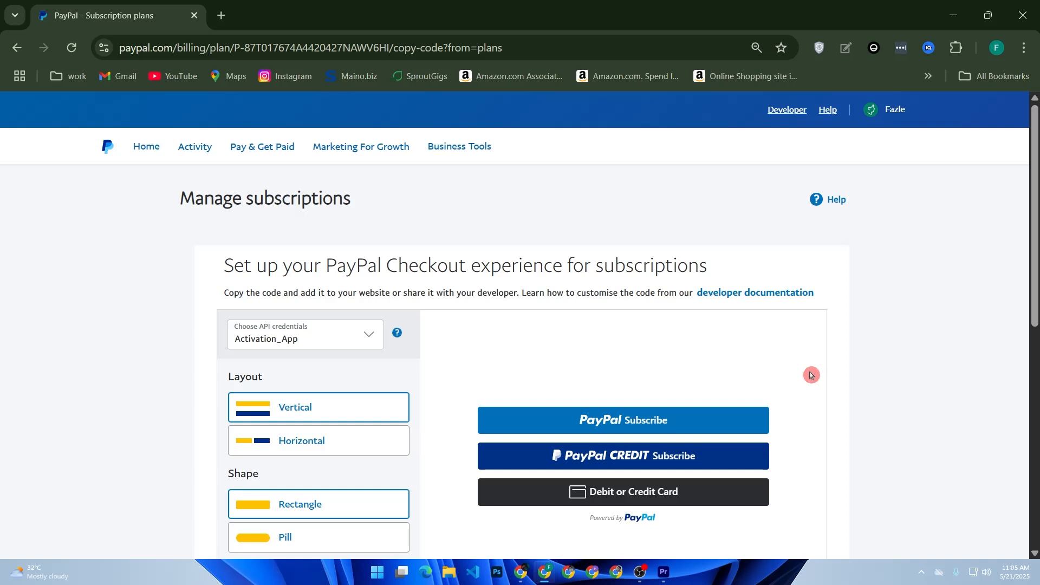
scroll(769, 389, "down", 5)
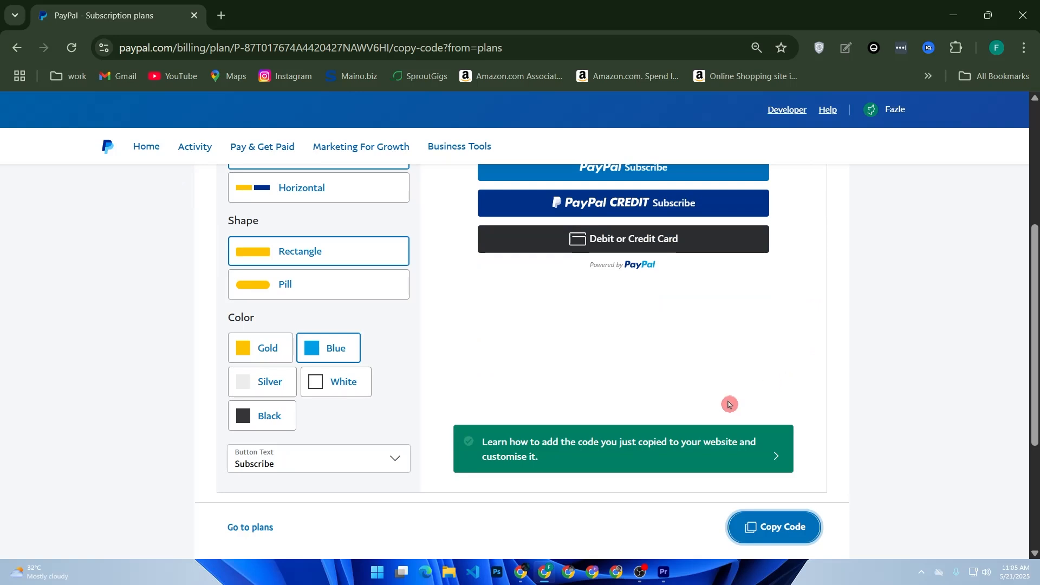
left_click(750, 518)
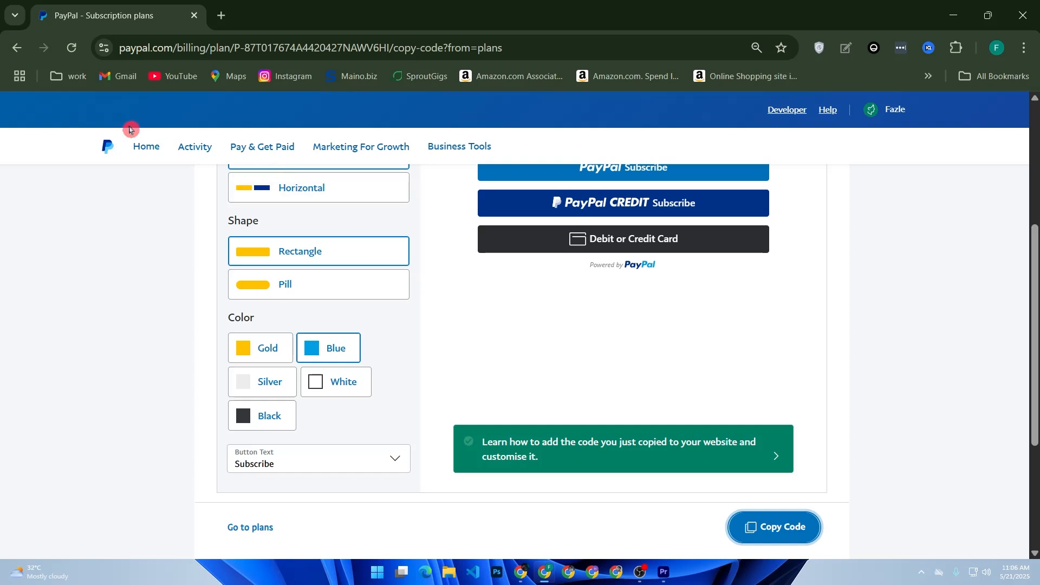
Reach Pay & Get Paid > Subscriptions from Home, retrying via the home page after the restricted page.
left_click(145, 148)
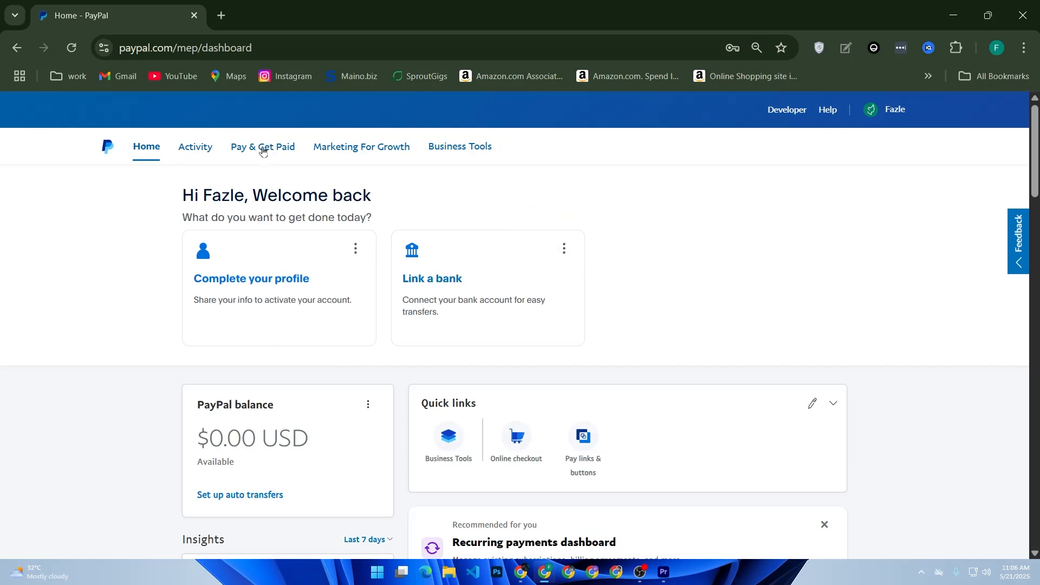
mouse_move(265, 148)
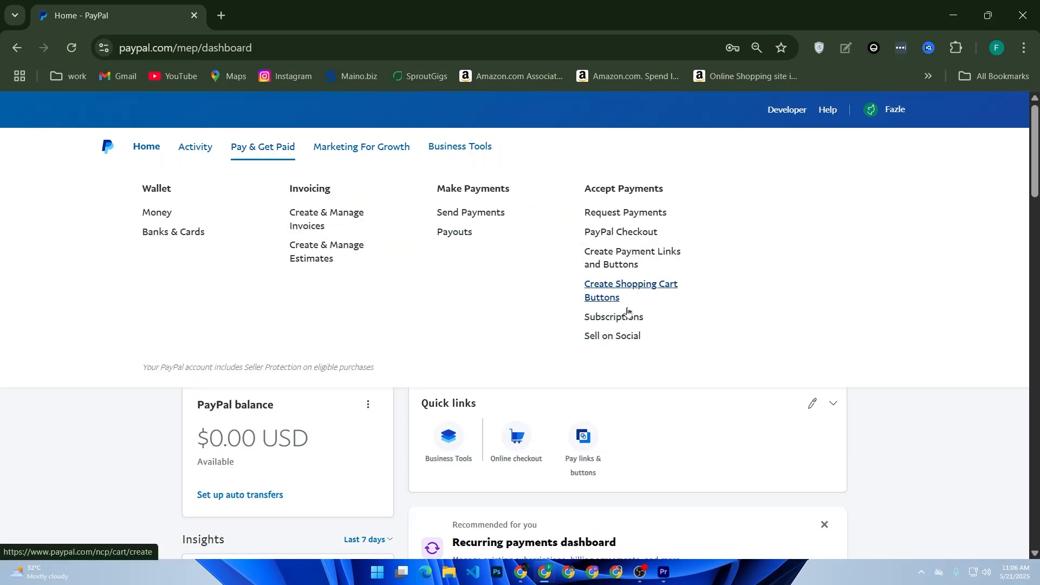
left_click(624, 315)
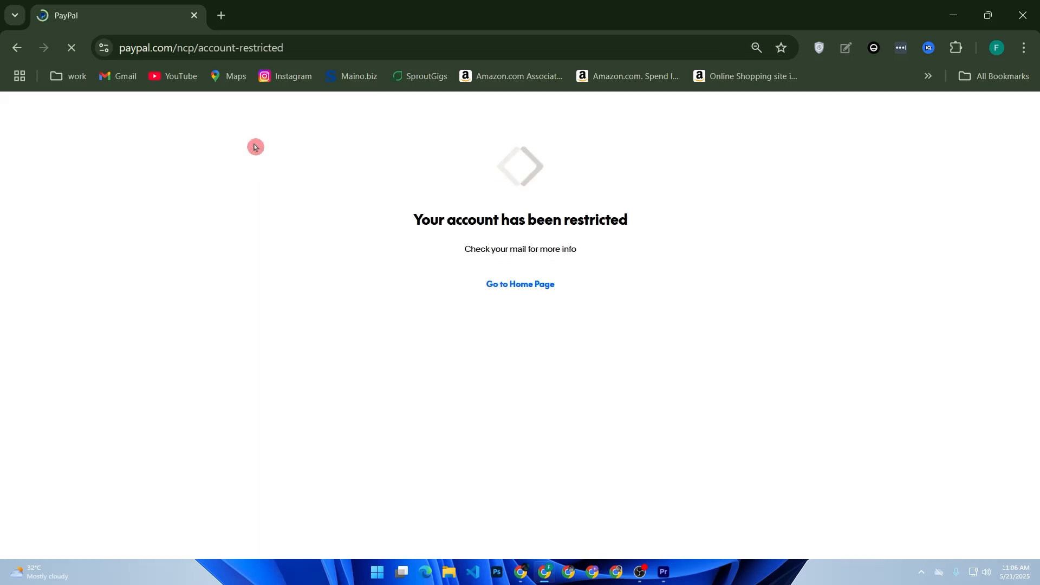
left_click(511, 281)
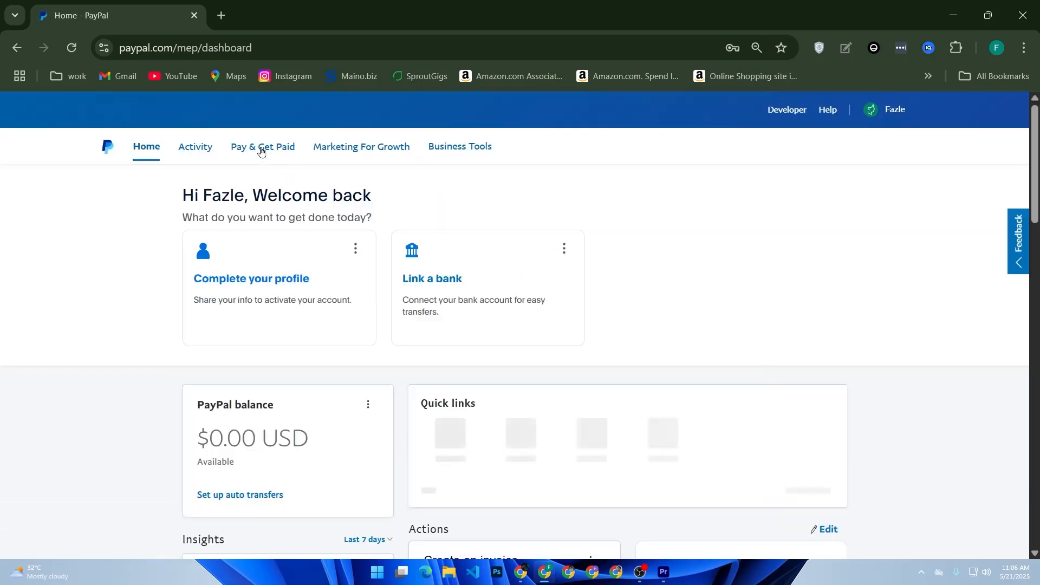
mouse_move(260, 149)
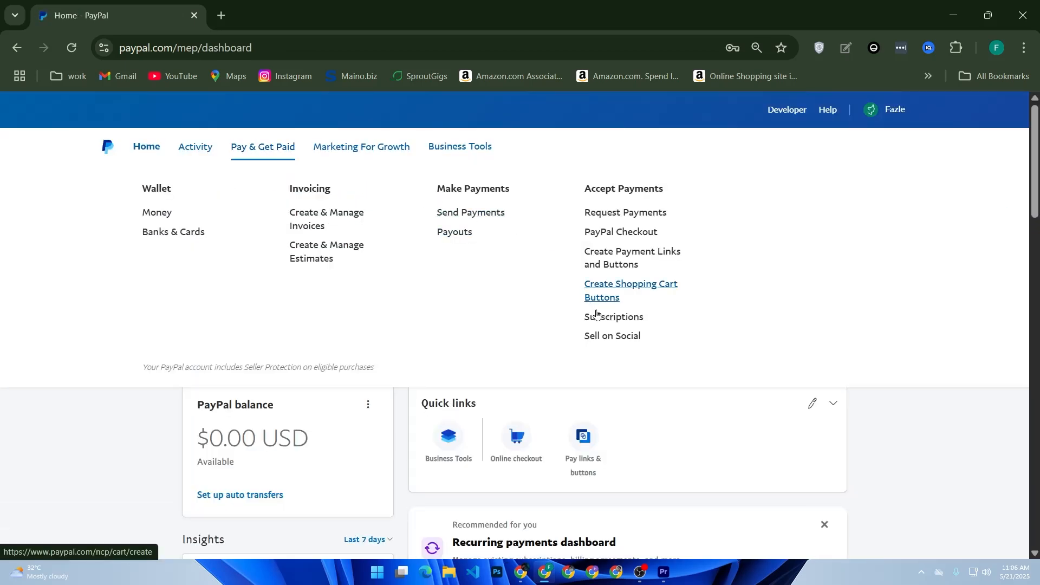
left_click(598, 317)
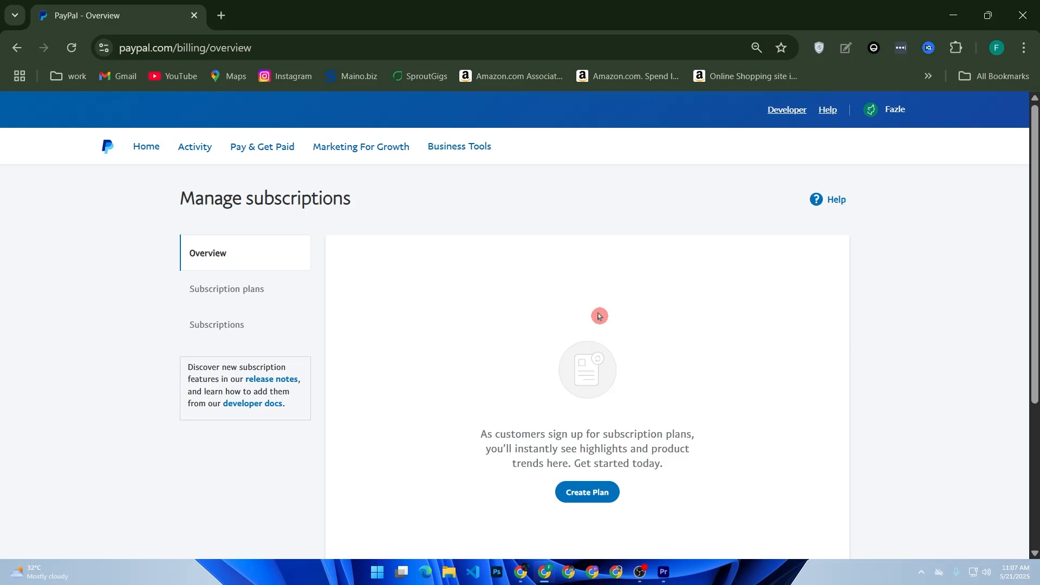
Open Subscription plans from the Manage subscriptions left menu.
left_click(253, 299)
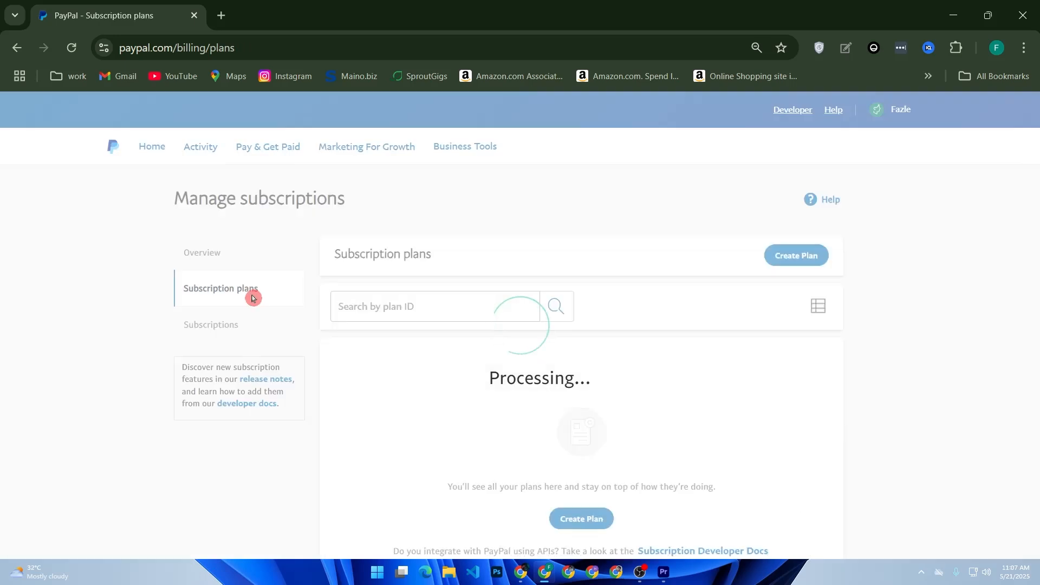